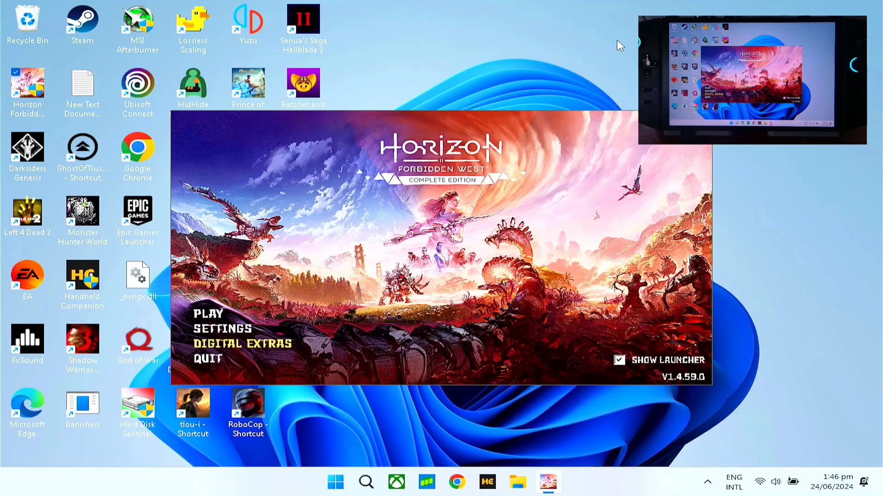
- Look over the game's display settings, then return to the DLSS Enabler Nexus Mods page
{"action": "left_click", "coordinate": [215, 328]}
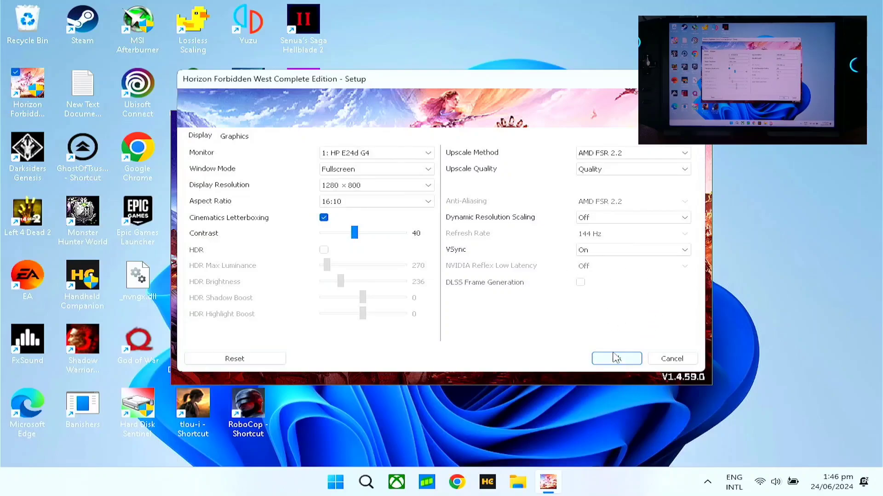
{"action": "left_click", "coordinate": [630, 363]}
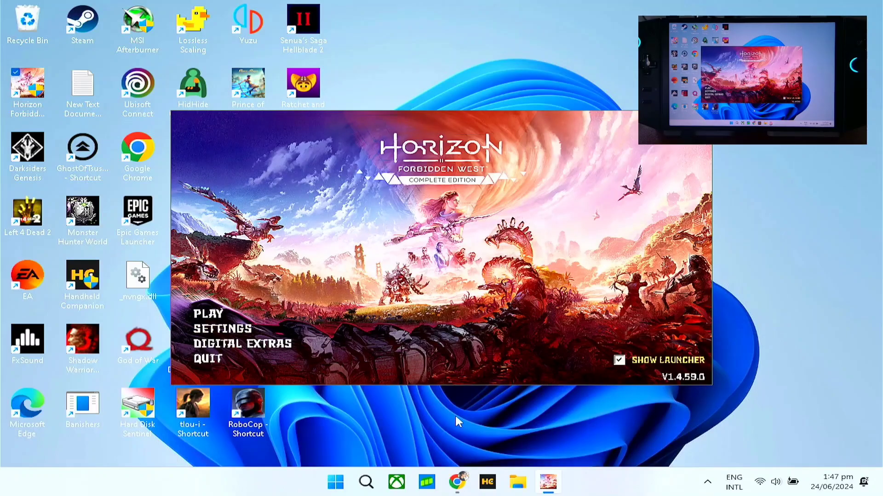
{"action": "left_click", "coordinate": [457, 482]}
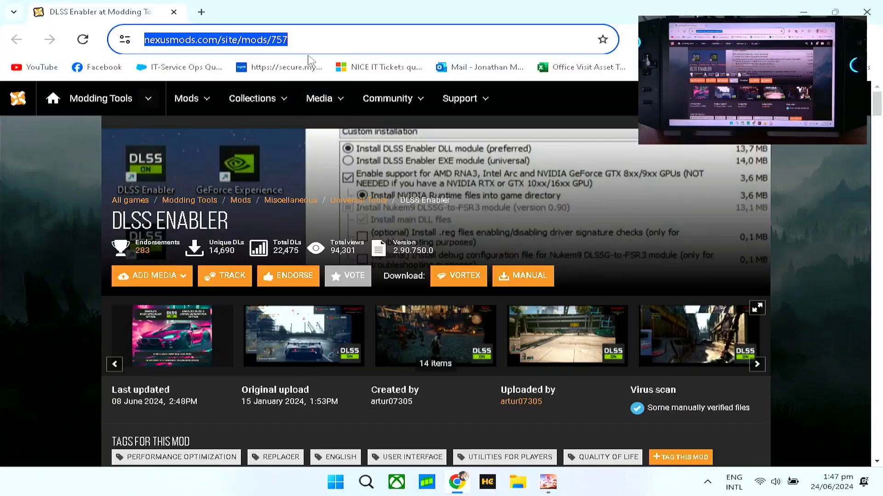
{"action": "left_click", "coordinate": [413, 42]}
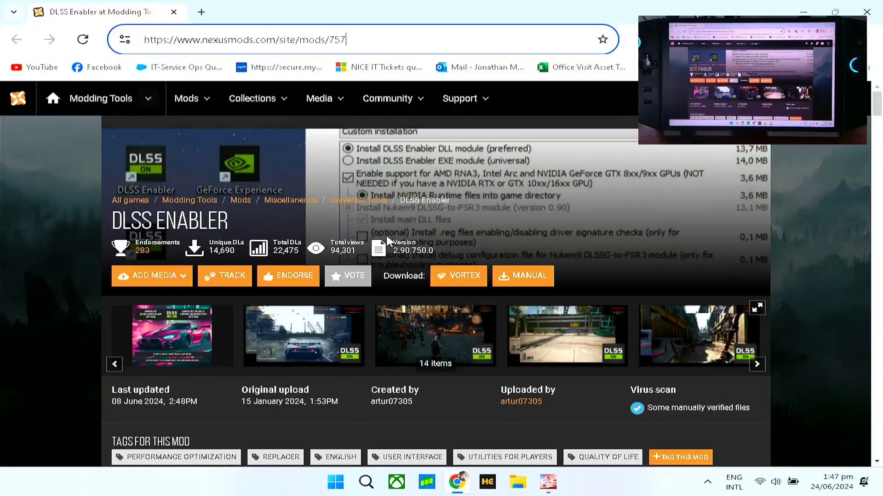
{"action": "scroll", "coordinate": [212, 310], "scroll_direction": "down", "scroll_amount": 3}
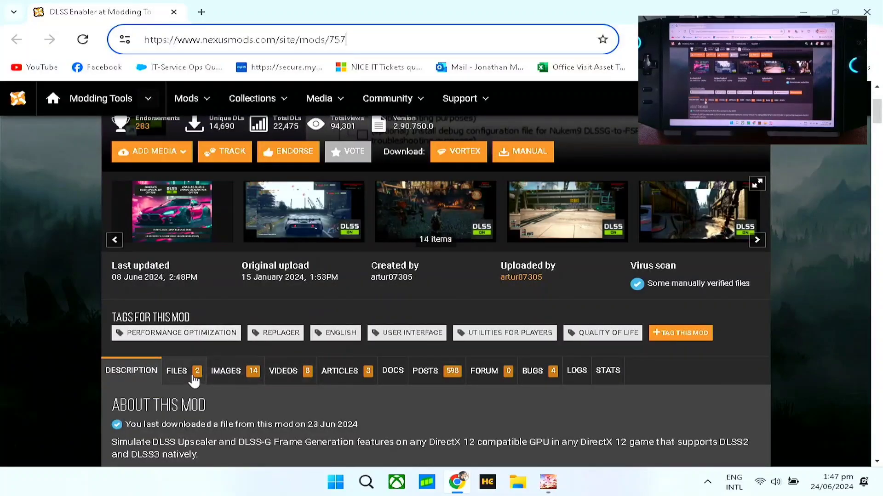
- Start a manual download of the main installer from the mod's Files list
{"action": "left_click", "coordinate": [180, 378]}
{"action": "scroll", "coordinate": [420, 232], "scroll_direction": "down", "scroll_amount": 2}
{"action": "scroll", "coordinate": [420, 233], "scroll_direction": "down", "scroll_amount": 4}
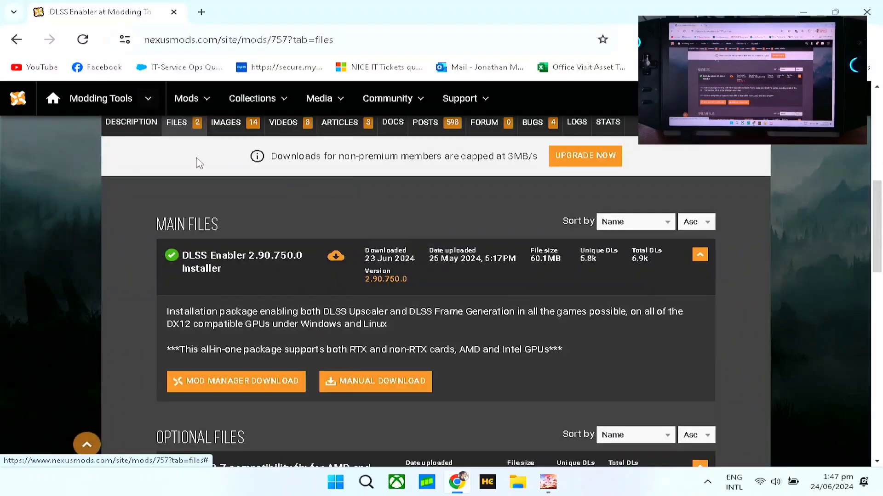
{"action": "left_click", "coordinate": [368, 389]}
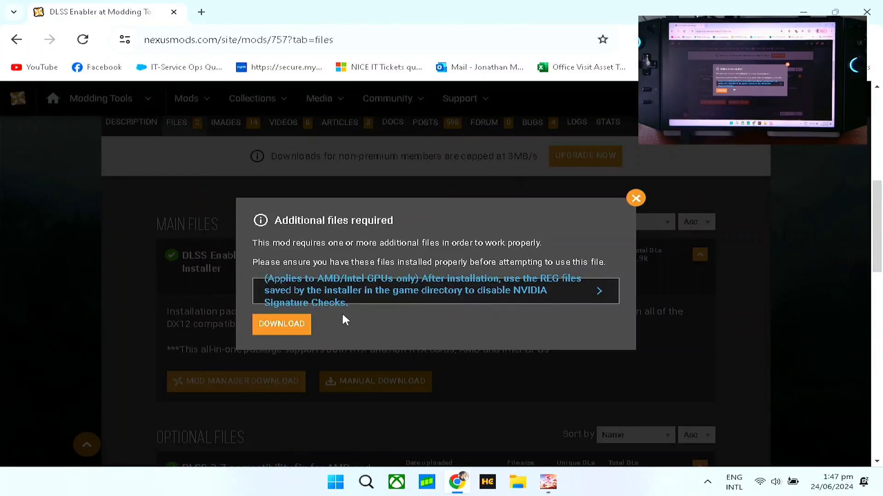
{"action": "left_click", "coordinate": [284, 325]}
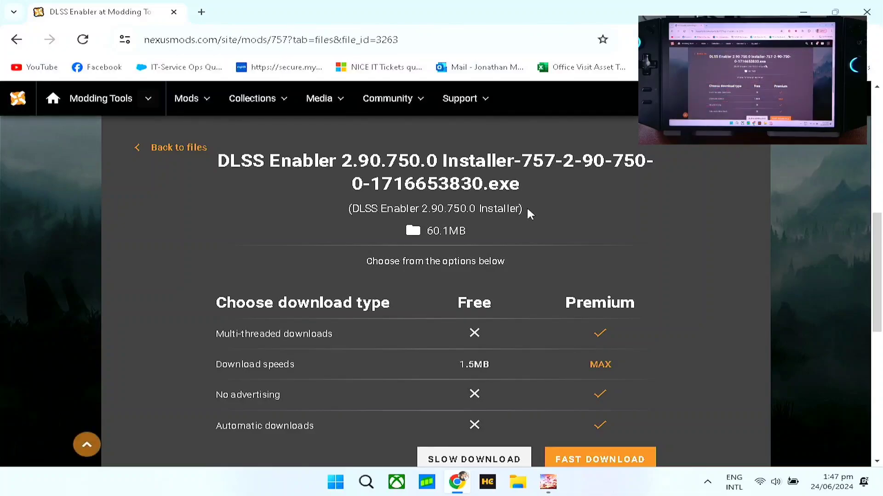
- Save the DLSS Enabler 2.90.750.0 installer to the Downloads folder
{"action": "scroll", "coordinate": [538, 275], "scroll_direction": "down", "scroll_amount": 4}
{"action": "scroll", "coordinate": [849, 275], "scroll_direction": "down", "scroll_amount": 3}
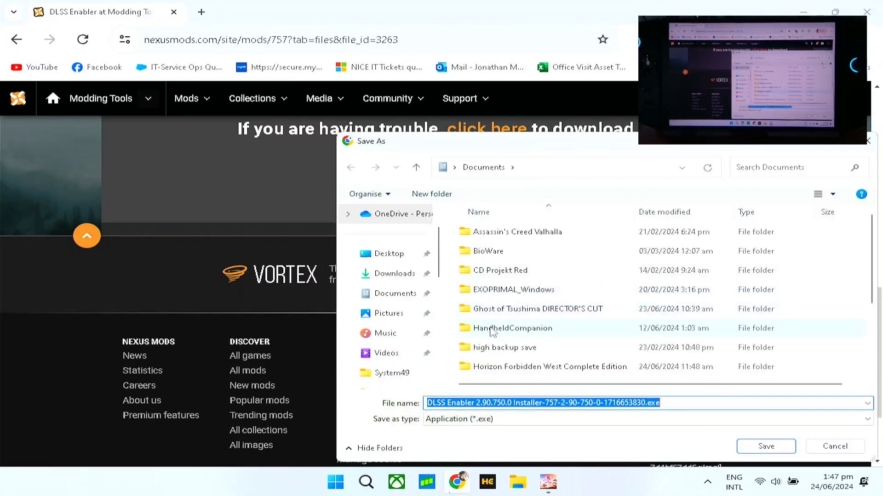
{"action": "left_click", "coordinate": [389, 276]}
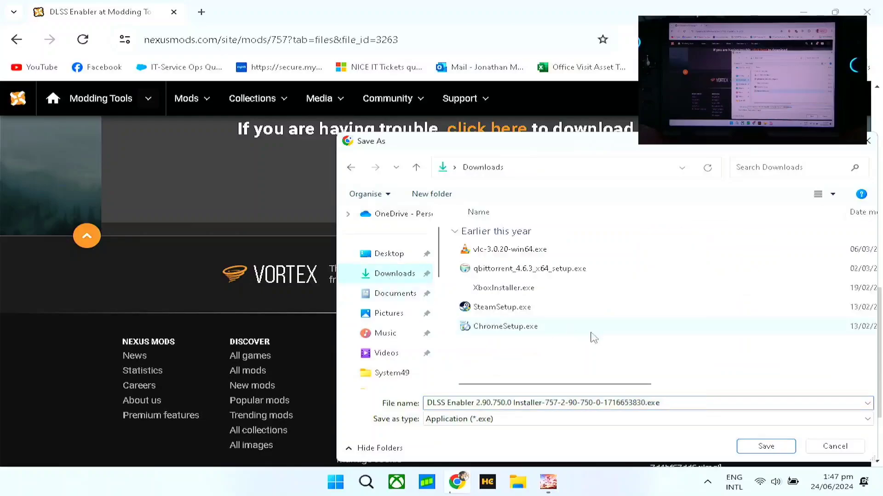
{"action": "left_click", "coordinate": [754, 447]}
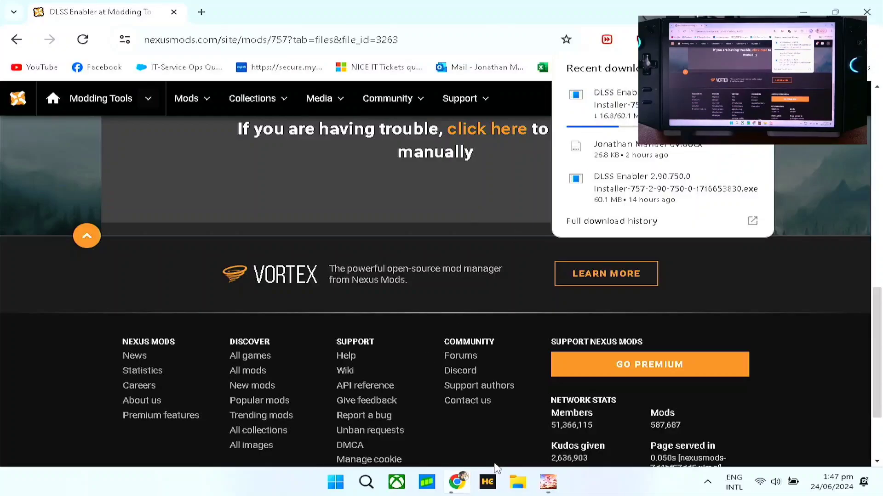
- Navigate File Explorer to the Games folder on Game Files (D:)
{"action": "left_click", "coordinate": [517, 485]}
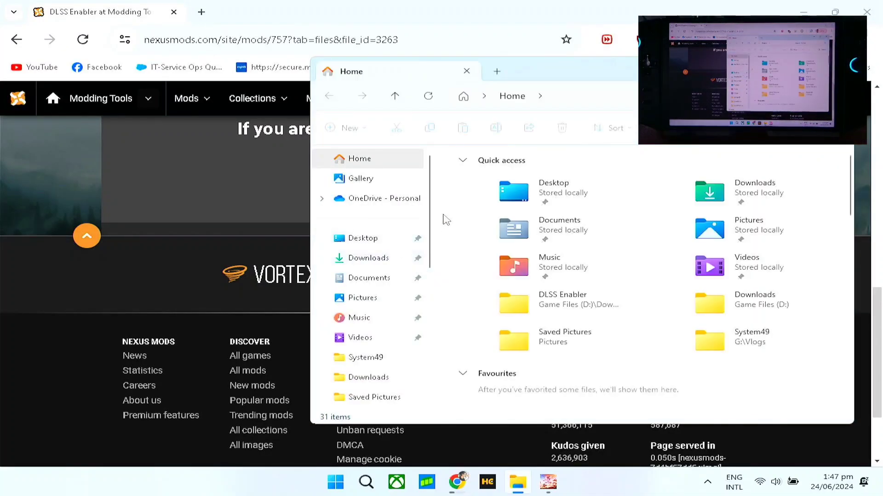
{"action": "scroll", "coordinate": [390, 314], "scroll_direction": "down", "scroll_amount": 2}
{"action": "scroll", "coordinate": [391, 314], "scroll_direction": "down", "scroll_amount": 3}
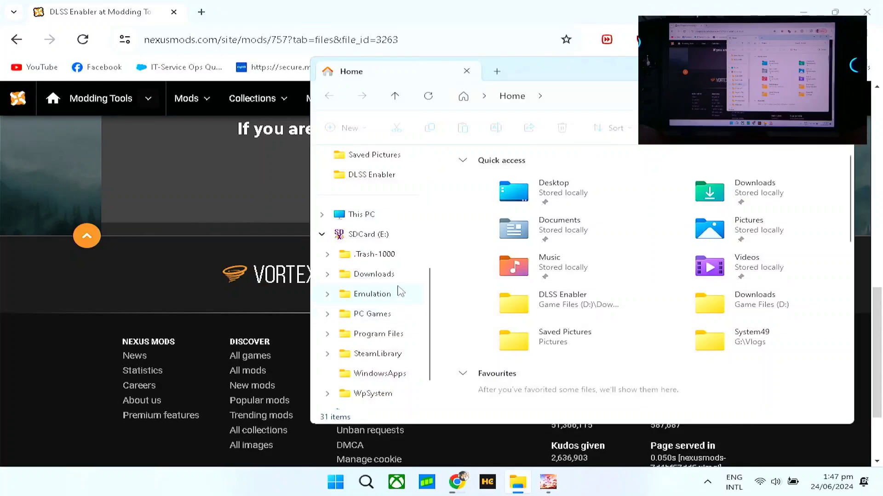
{"action": "left_click", "coordinate": [362, 215]}
{"action": "double_click", "coordinate": [693, 183]}
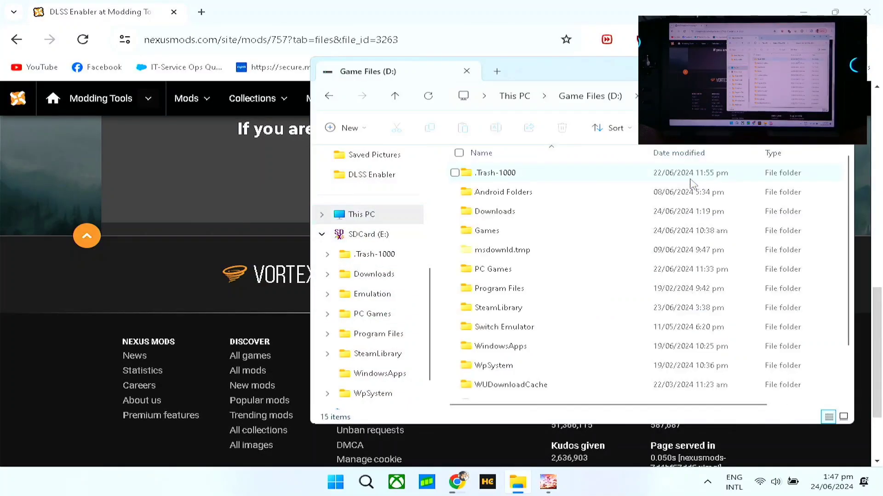
{"action": "double_click", "coordinate": [500, 231]}
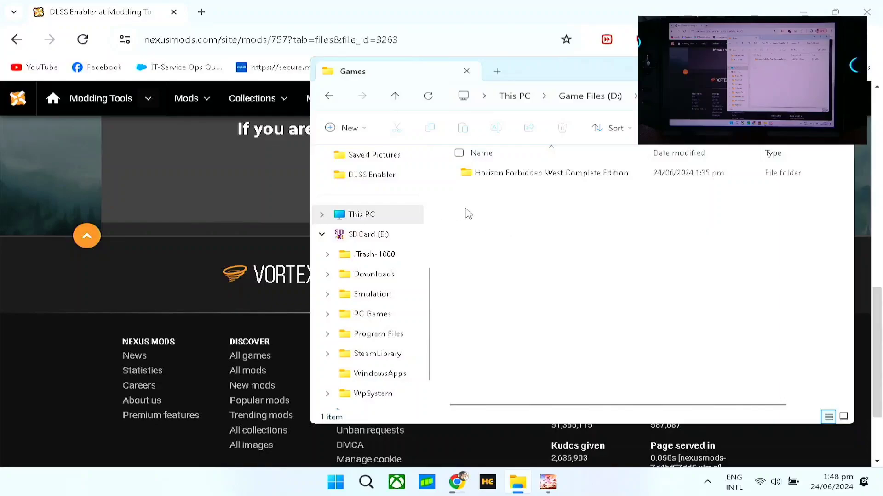
- Create a new folder named 'DLSS Enabler' inside D:\Games
{"action": "right_click", "coordinate": [518, 234]}
{"action": "mouse_move", "coordinate": [605, 315]}
{"action": "left_click", "coordinate": [443, 316]}
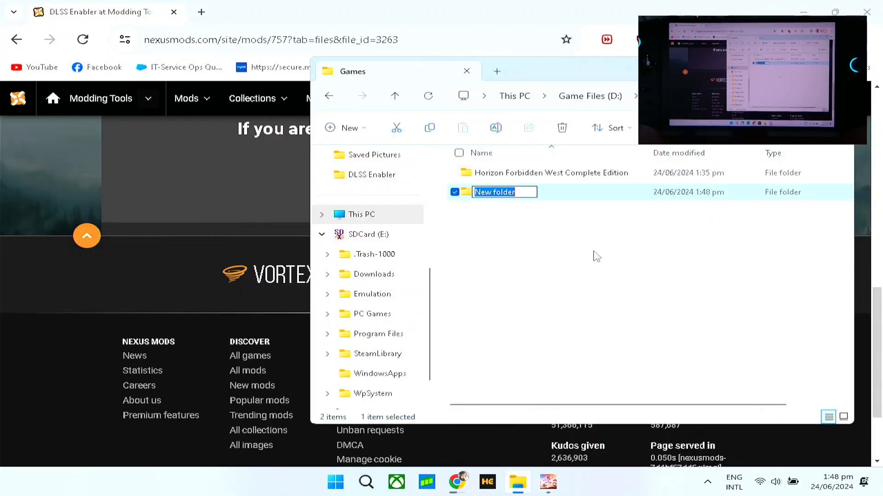
{"action": "type", "text": "D"}
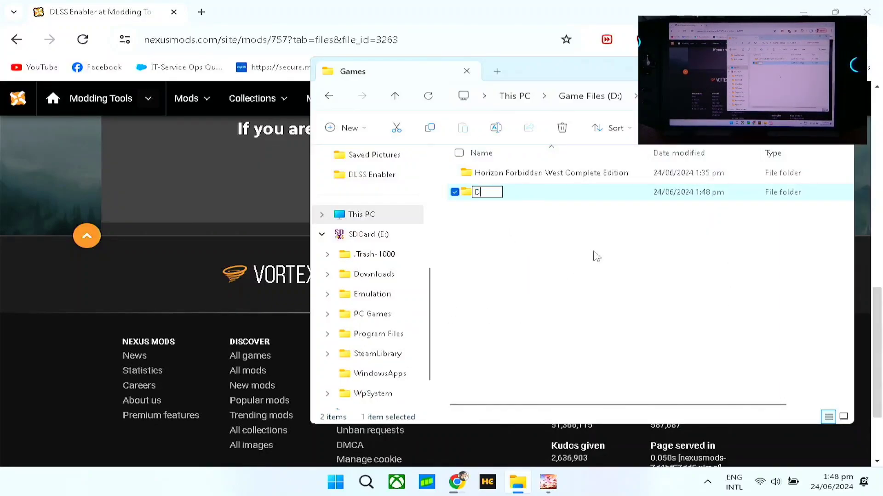
{"action": "type", "text": "LSS Enabler"}
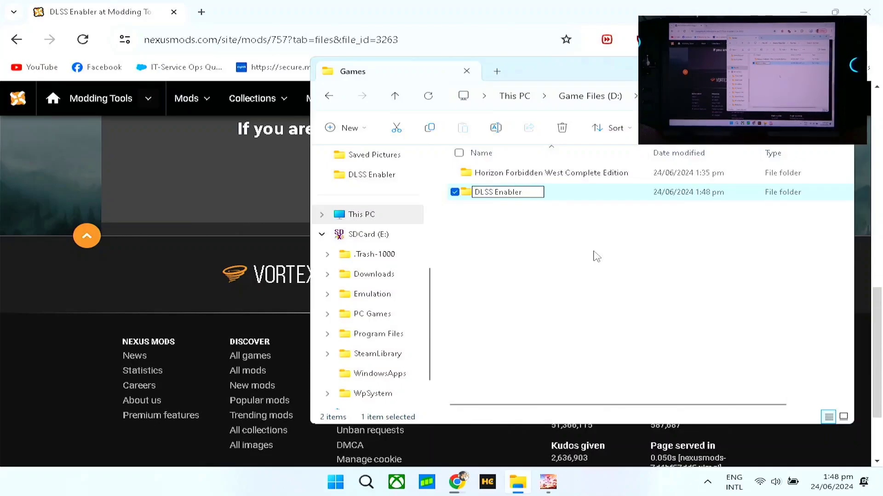
{"action": "left_click", "coordinate": [595, 256]}
{"action": "left_click", "coordinate": [699, 10]}
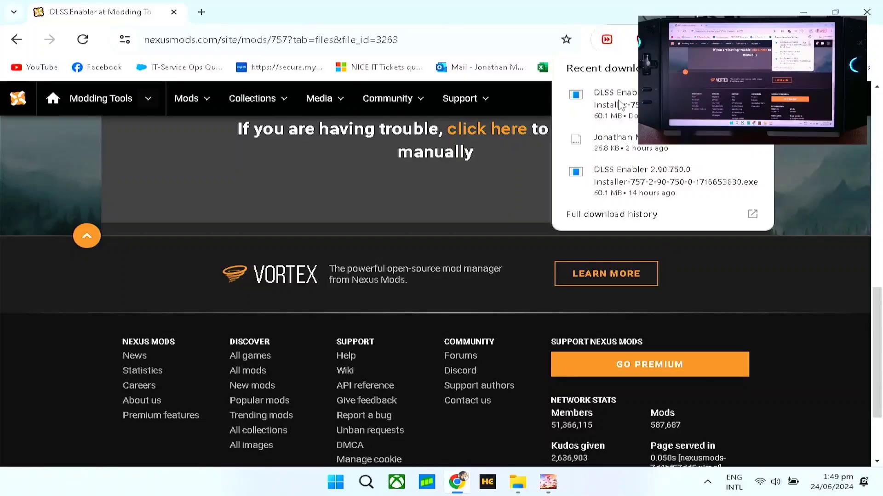
- Run the downloaded installer past the SmartScreen warning and accept the licence agreement
{"action": "left_click", "coordinate": [620, 105]}
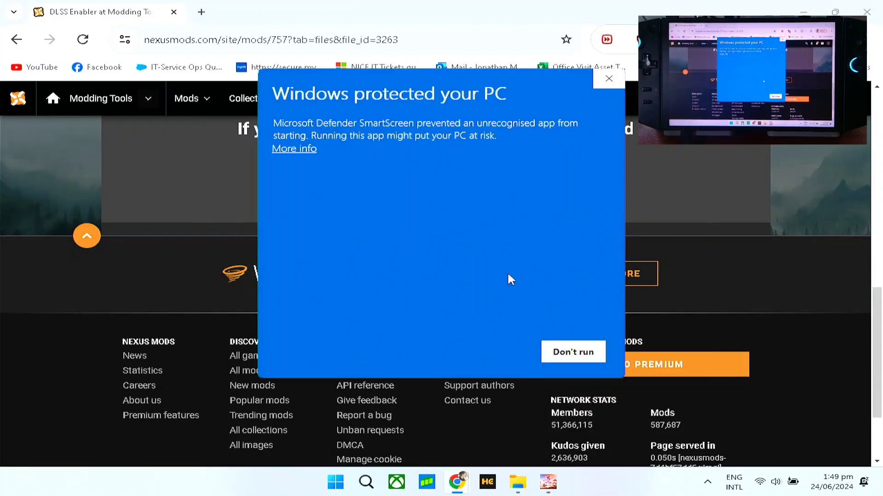
{"action": "left_click", "coordinate": [287, 150]}
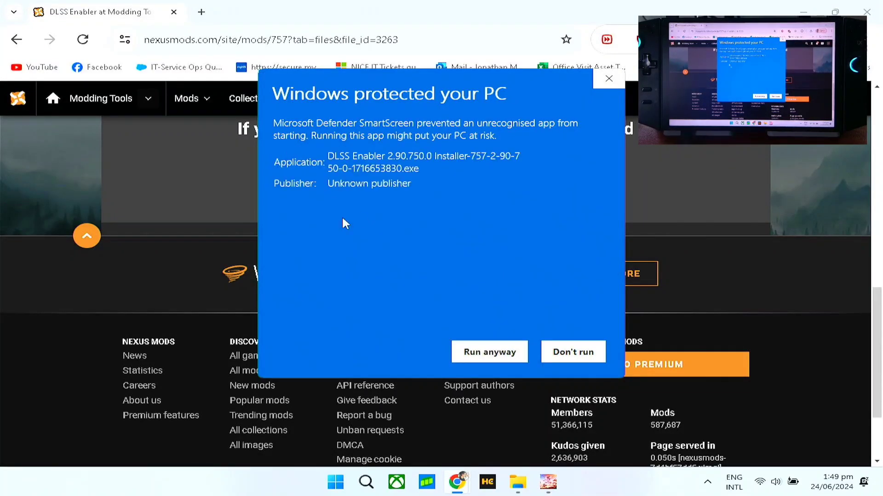
{"action": "left_click", "coordinate": [484, 355]}
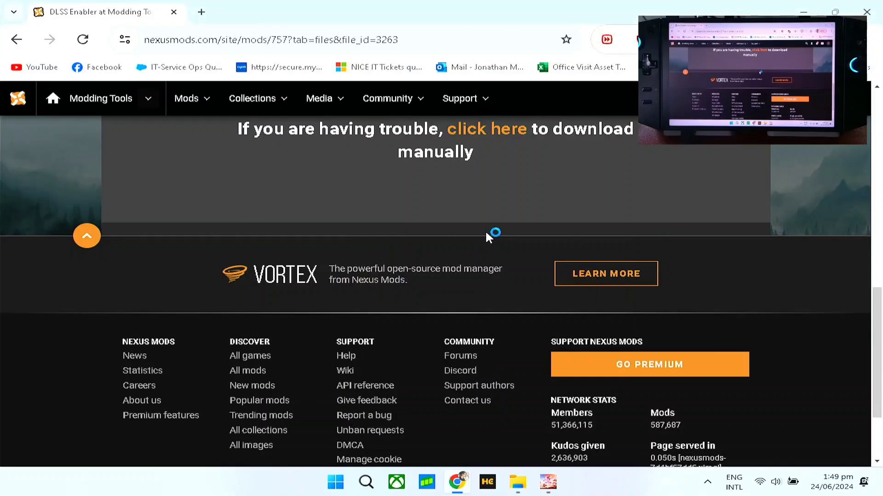
{"action": "left_click", "coordinate": [276, 323]}
{"action": "left_click", "coordinate": [536, 361]}
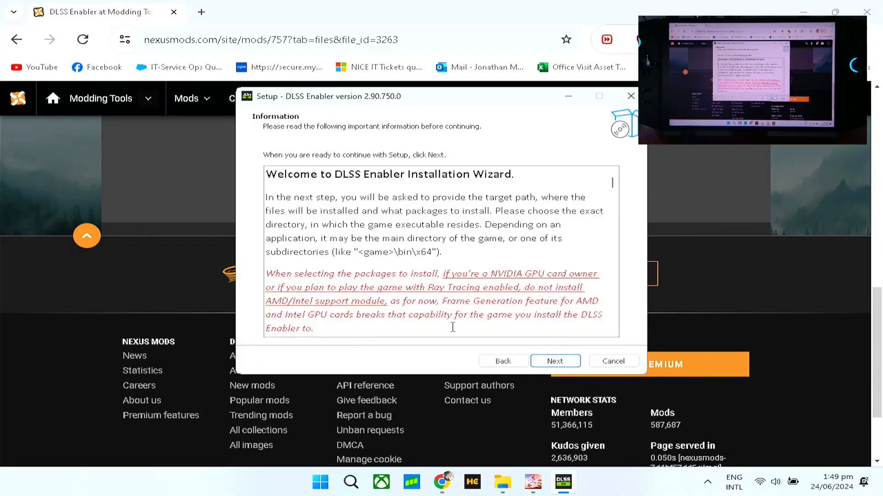
{"action": "left_click", "coordinate": [569, 365]}
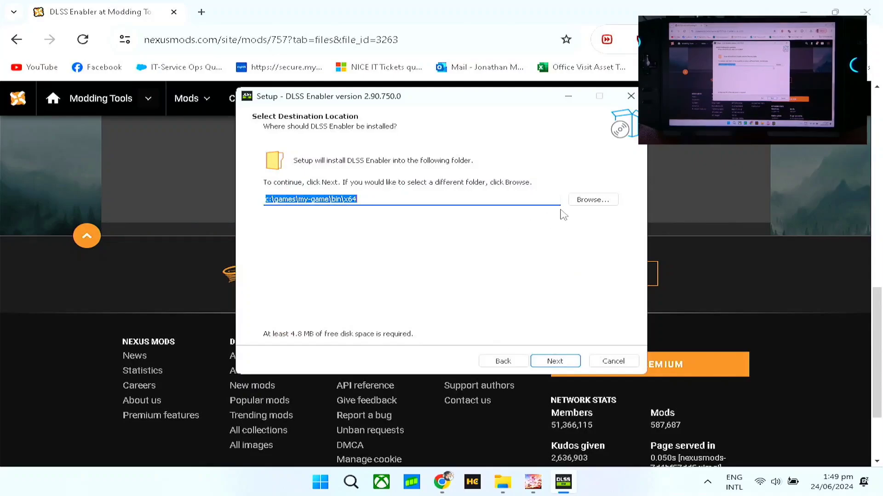
- Set the install destination to D:\Games\DLSS Enabler
{"action": "left_click", "coordinate": [590, 200]}
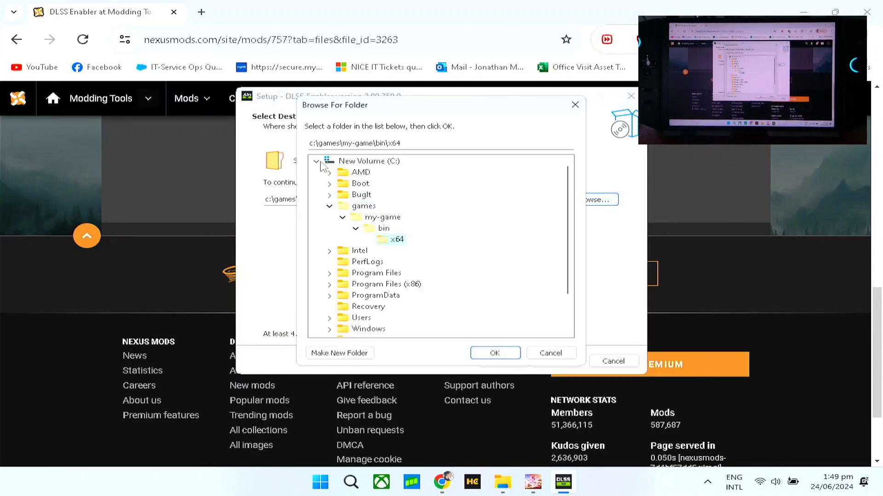
{"action": "left_click", "coordinate": [316, 161]}
{"action": "left_click", "coordinate": [316, 173]}
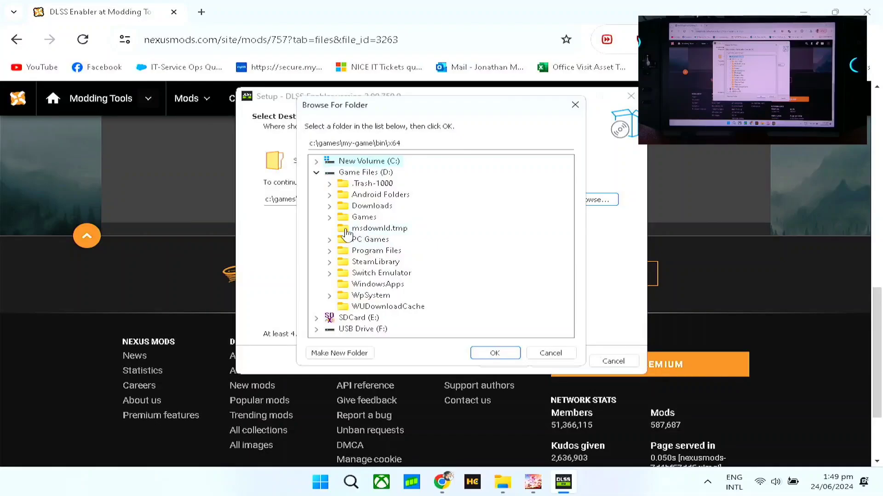
{"action": "left_click", "coordinate": [329, 217]}
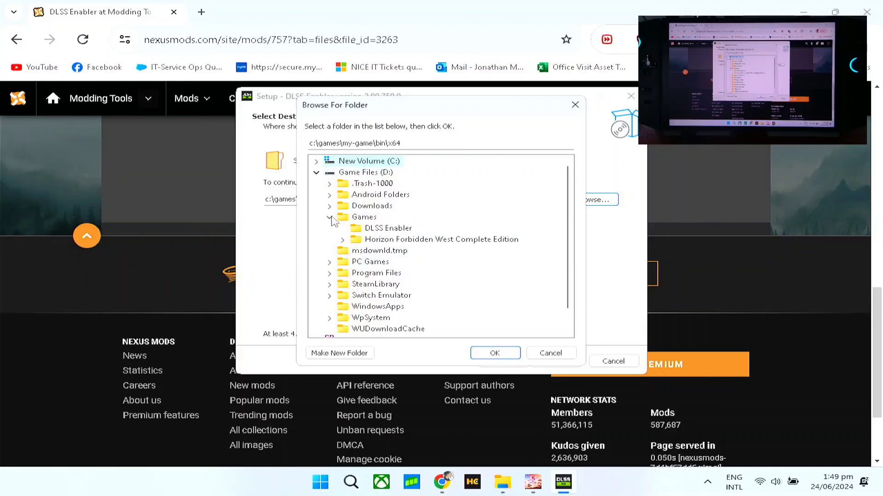
{"action": "left_click", "coordinate": [387, 229]}
{"action": "left_click", "coordinate": [492, 353]}
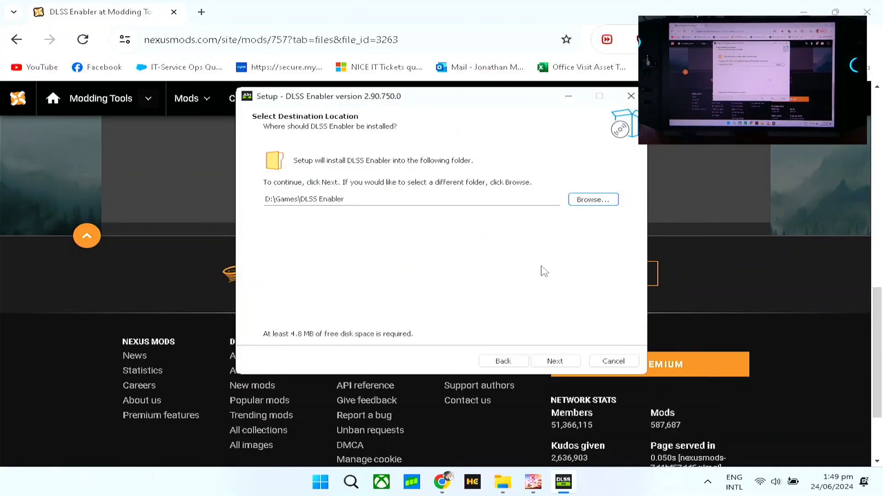
- Keep AMD/Intel GPU support selected, install, and finish without opening the README
{"action": "left_click", "coordinate": [556, 360]}
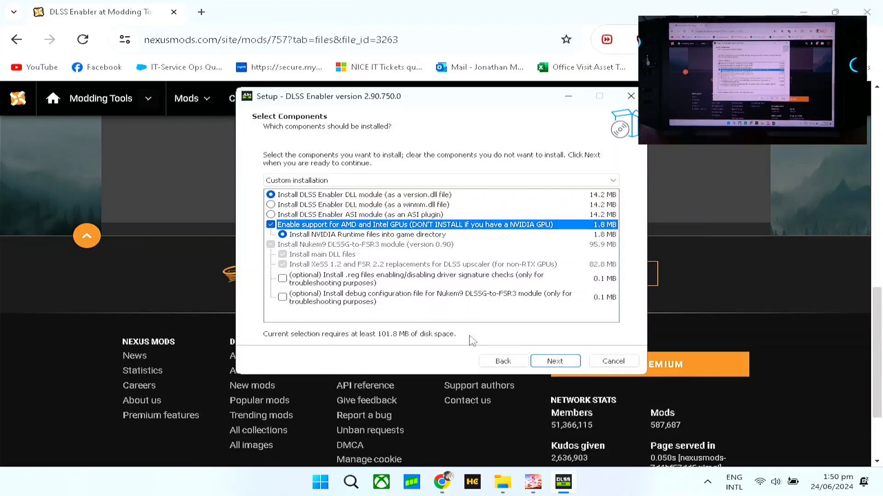
{"action": "left_click", "coordinate": [557, 361]}
{"action": "left_click", "coordinate": [556, 361]}
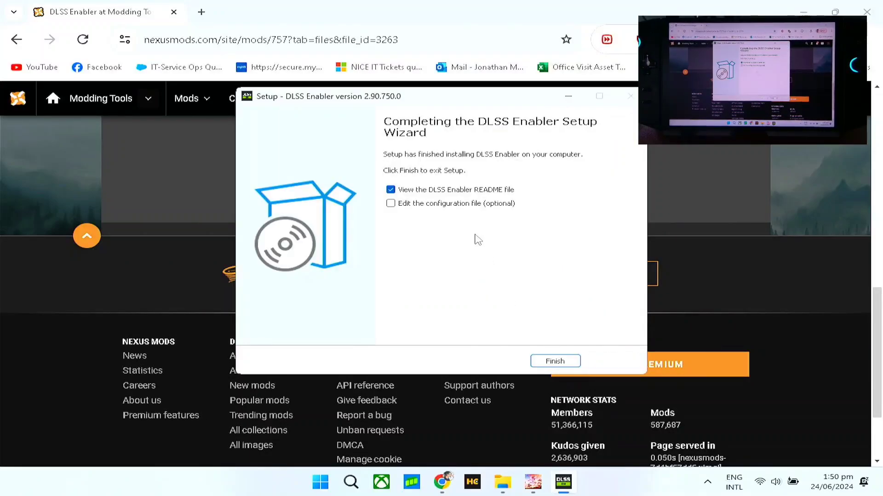
{"action": "left_click", "coordinate": [390, 190]}
{"action": "left_click", "coordinate": [555, 361]}
{"action": "left_click", "coordinate": [518, 482]}
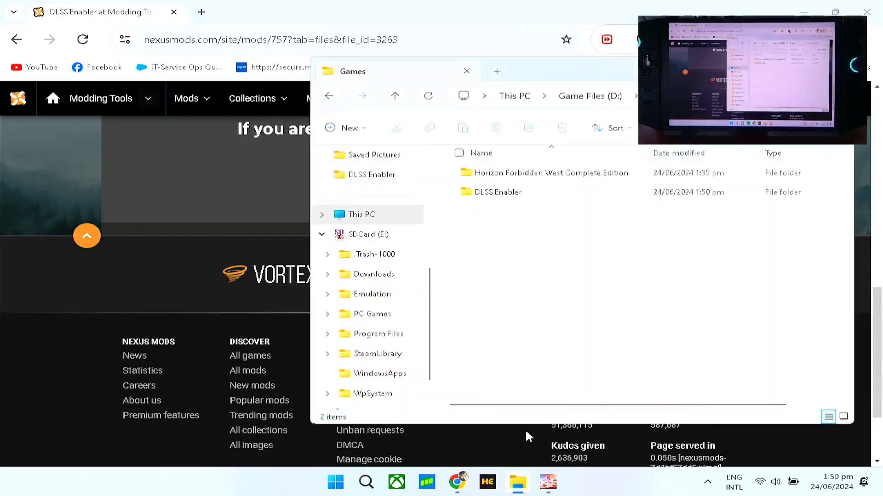
- Copy all 17 files from the DLSS Enabler folder
{"action": "left_click", "coordinate": [515, 198]}
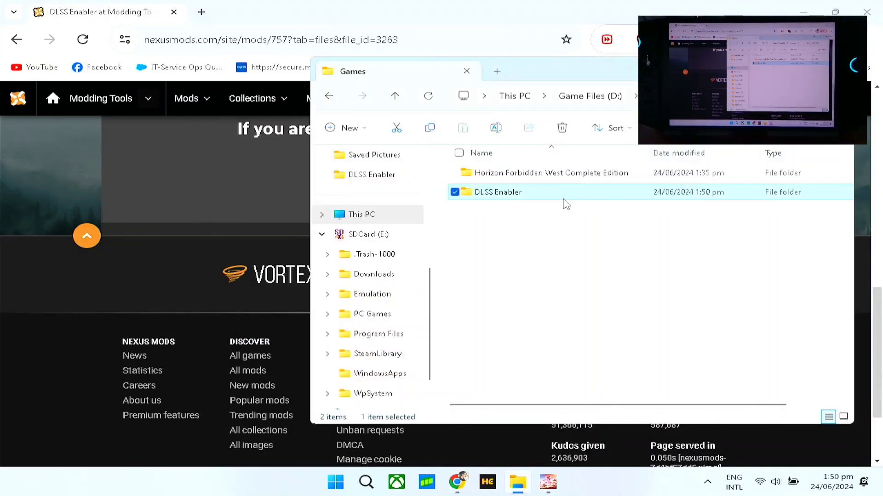
{"action": "double_click", "coordinate": [565, 201]}
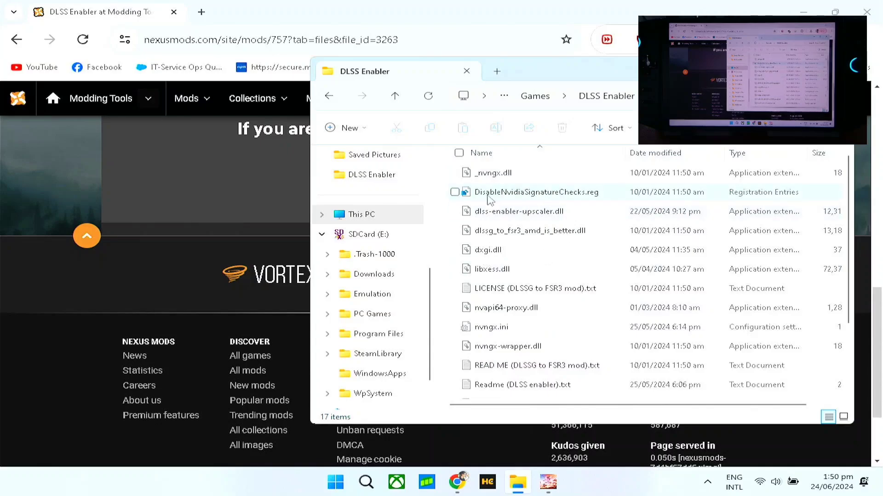
{"action": "scroll", "coordinate": [465, 288], "scroll_direction": "down", "scroll_amount": 2}
{"action": "scroll", "coordinate": [587, 276], "scroll_direction": "up", "scroll_amount": 2}
{"action": "scroll", "coordinate": [578, 276], "scroll_direction": "down", "scroll_amount": 2}
{"action": "left_click", "coordinate": [459, 153]}
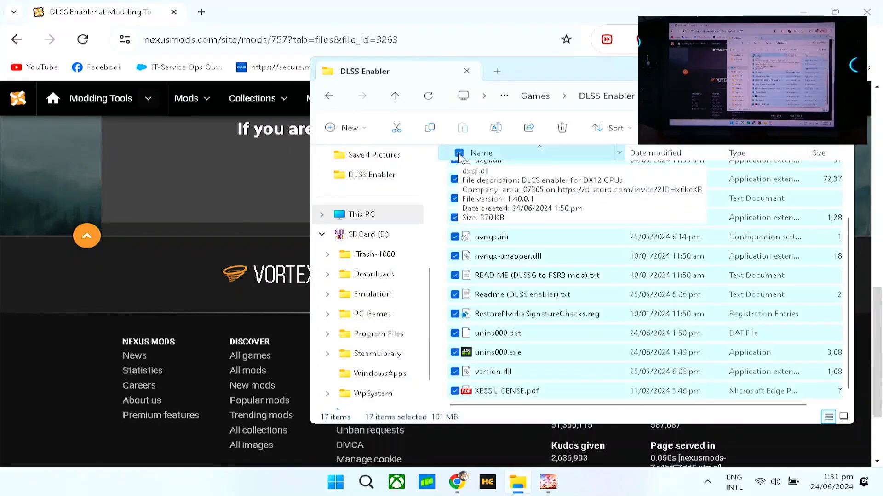
{"action": "left_click", "coordinate": [432, 129]}
- Quit the Horizon launcher and reveal the desktop
{"action": "left_click", "coordinate": [548, 482]}
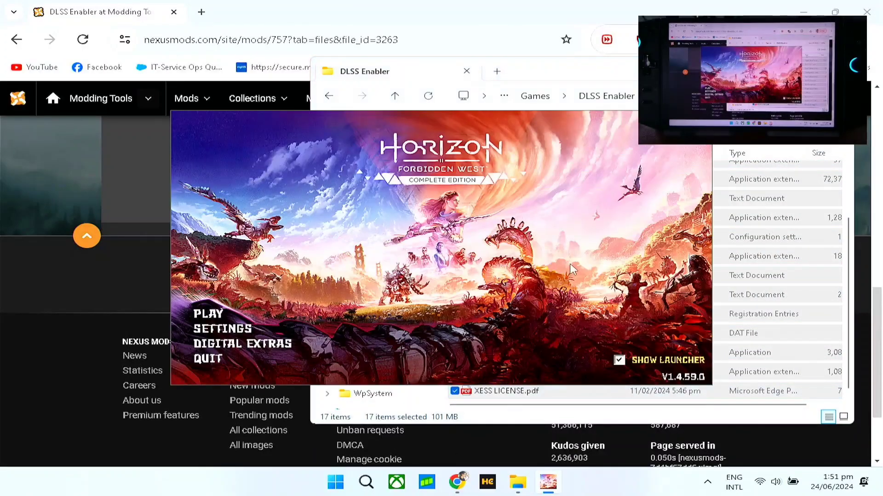
{"action": "left_click", "coordinate": [208, 361]}
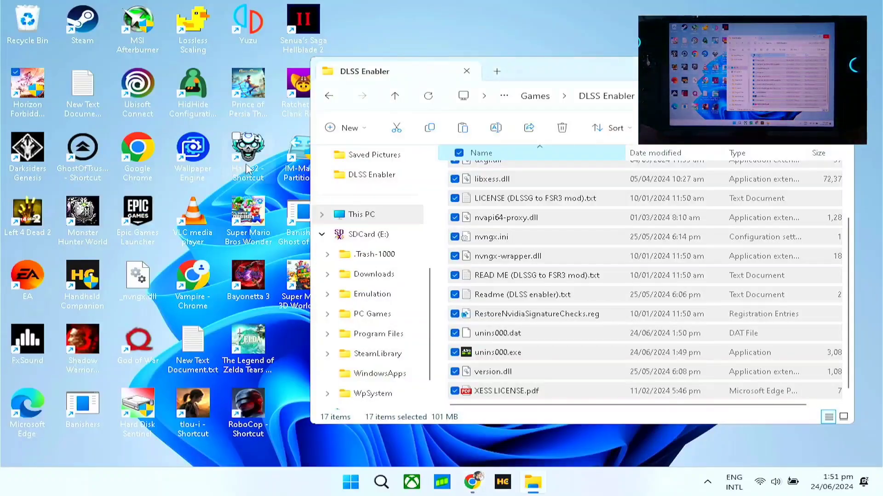
{"action": "key", "text": "super+d"}
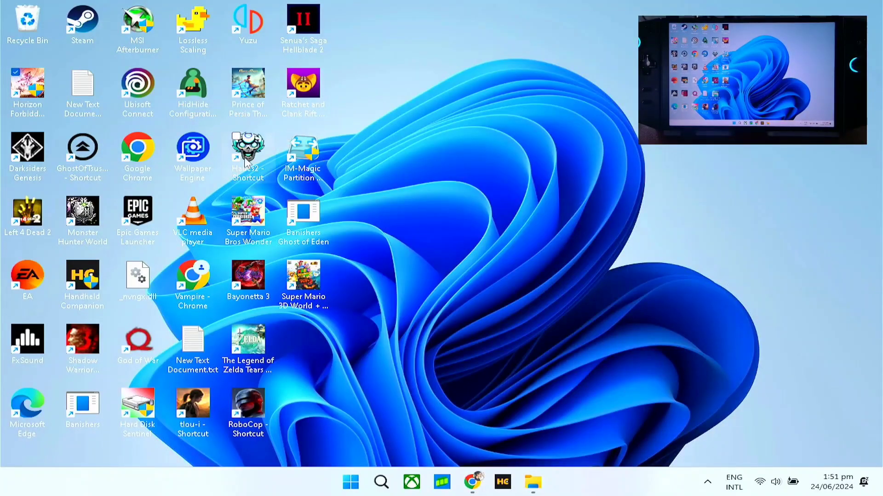
{"action": "left_click", "coordinate": [32, 95]}
{"action": "right_click", "coordinate": [33, 95]}
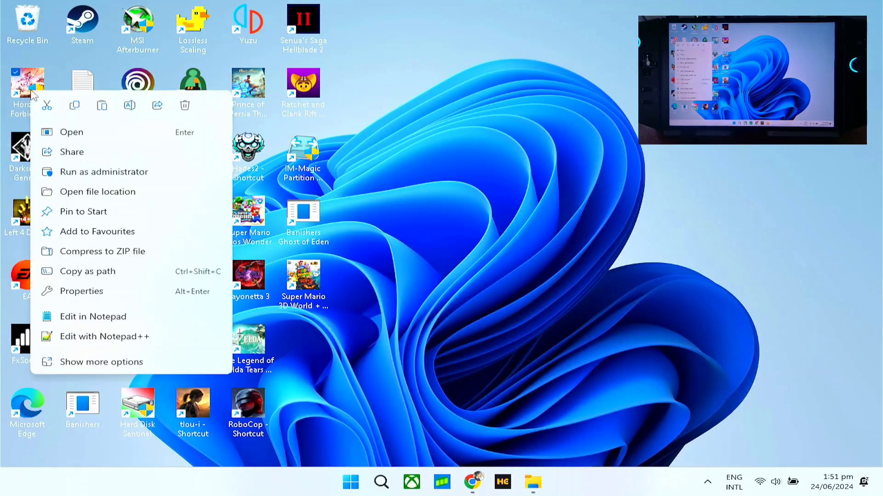
- Paste the 17 files into the Horizon Forbidden West folder, reached via the shortcut's properties, replacing libxess.dll
{"action": "left_click", "coordinate": [63, 292]}
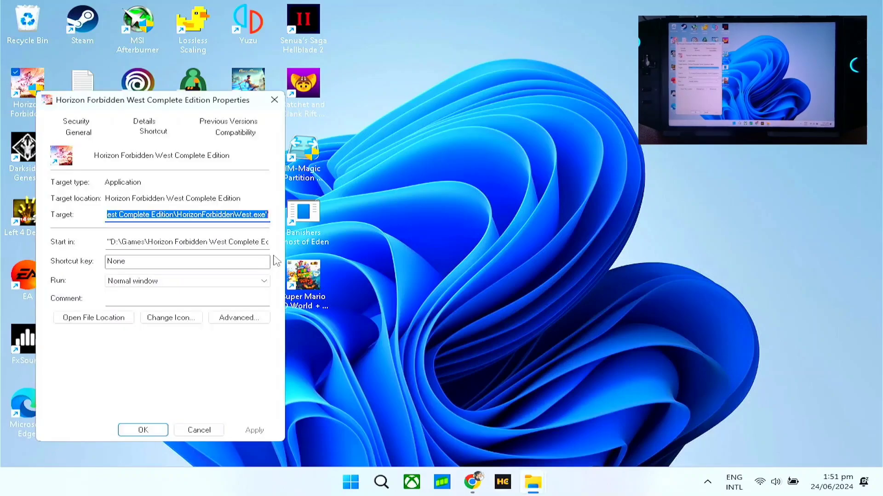
{"action": "left_click", "coordinate": [76, 321]}
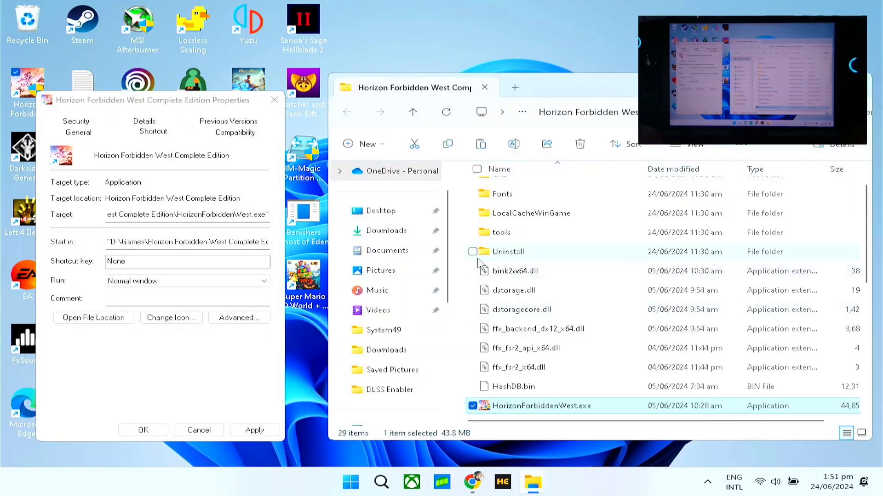
{"action": "left_click", "coordinate": [480, 144]}
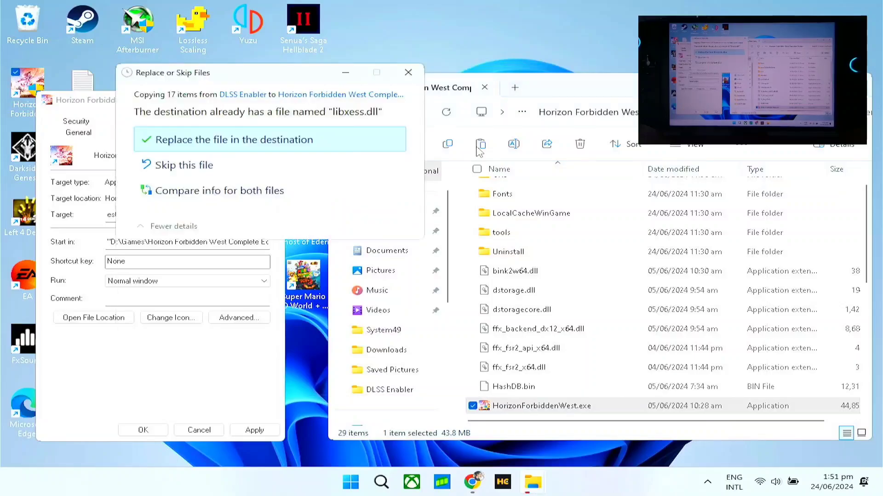
{"action": "left_click", "coordinate": [192, 143]}
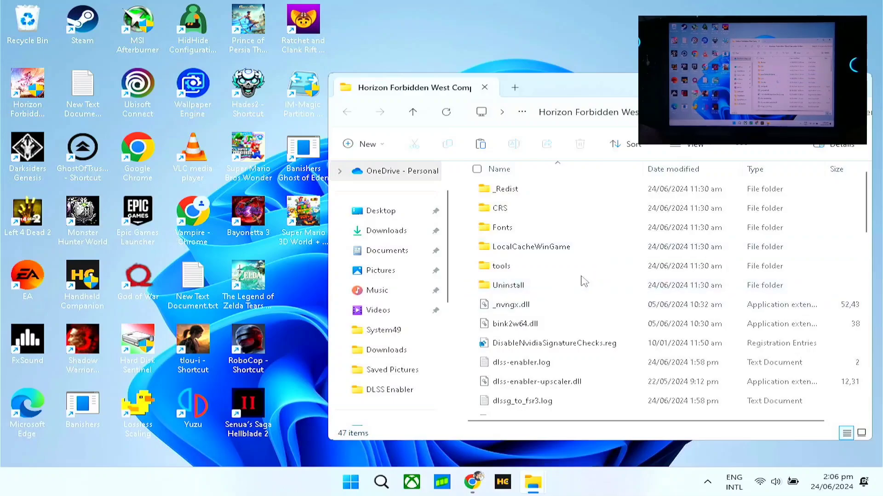
- Copy nvngx_dlss.dll from the Horizon Forbidden West folder and paste it onto the desktop
{"action": "scroll", "coordinate": [574, 296], "scroll_direction": "down", "scroll_amount": 2}
{"action": "scroll", "coordinate": [575, 295], "scroll_direction": "down", "scroll_amount": 1}
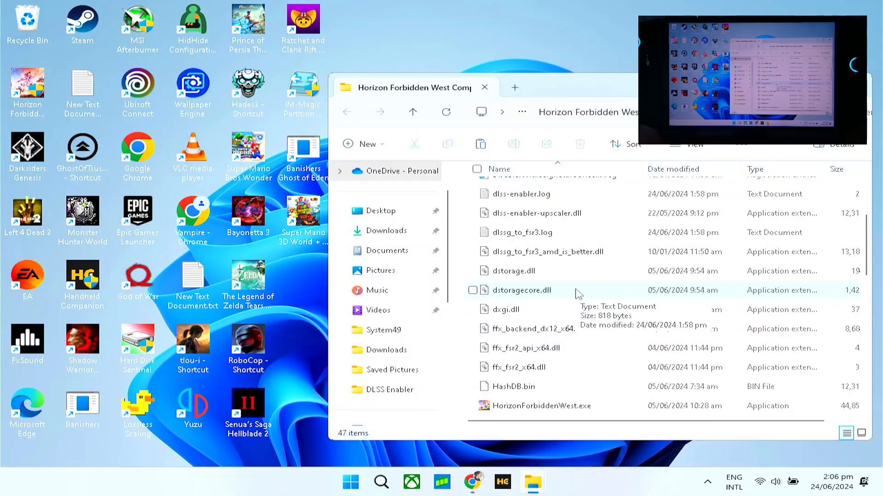
{"action": "scroll", "coordinate": [576, 292], "scroll_direction": "down", "scroll_amount": 1}
{"action": "scroll", "coordinate": [570, 305], "scroll_direction": "down", "scroll_amount": 1}
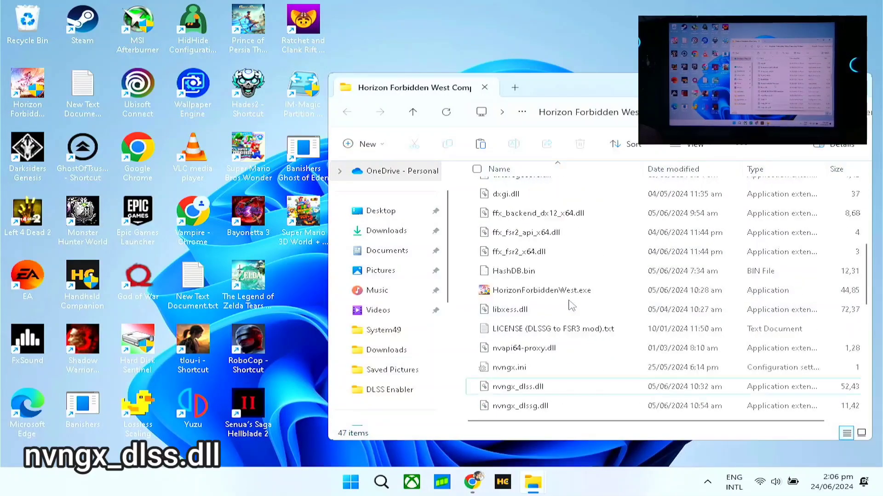
{"action": "mouse_move", "coordinate": [530, 390]}
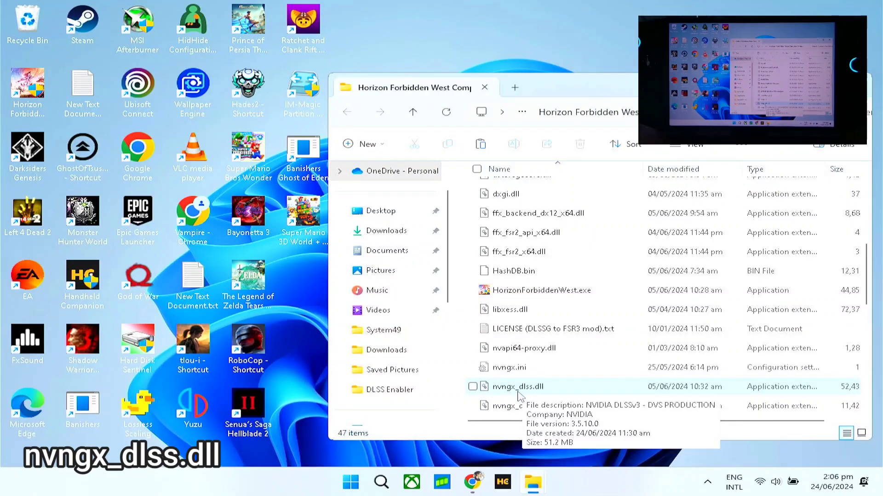
{"action": "left_click", "coordinate": [486, 391]}
{"action": "left_click", "coordinate": [447, 145]}
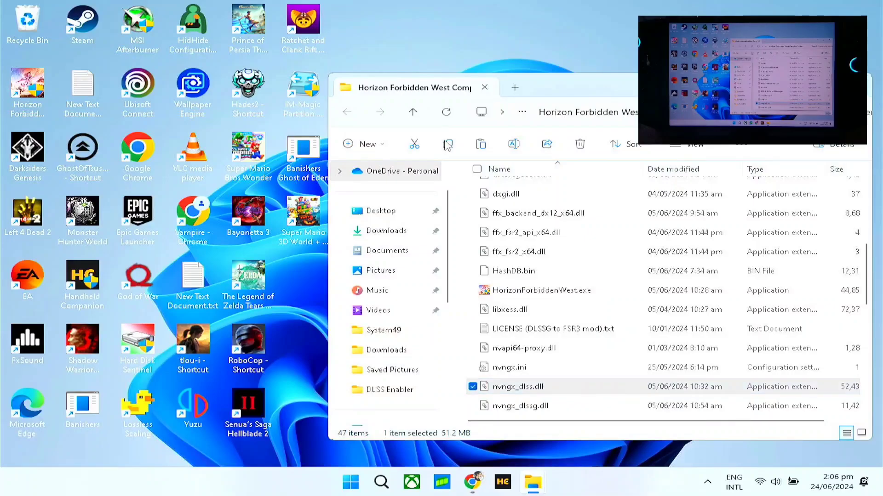
{"action": "right_click", "coordinate": [509, 21]}
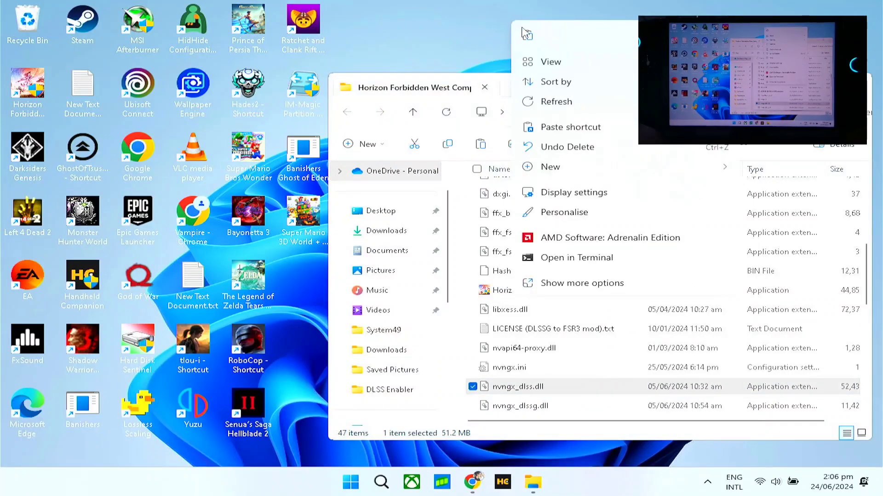
{"action": "left_click", "coordinate": [523, 33]}
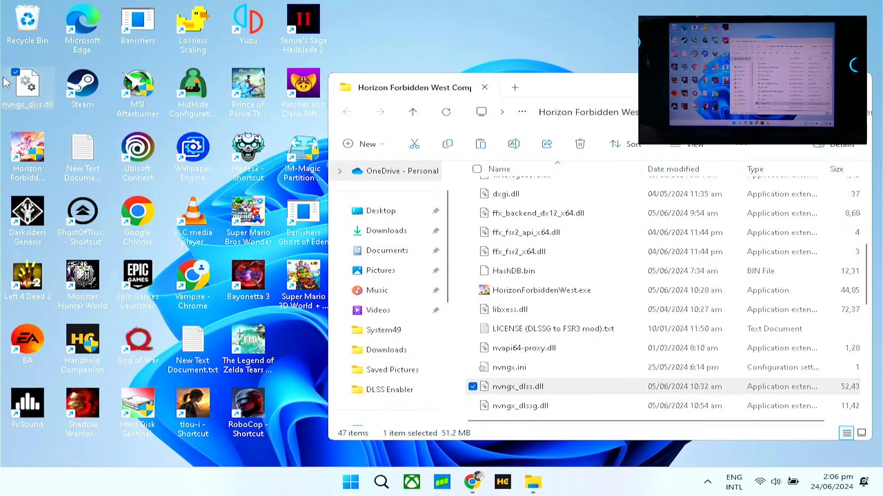
{"action": "scroll", "coordinate": [570, 276], "scroll_direction": "up", "scroll_amount": 5}
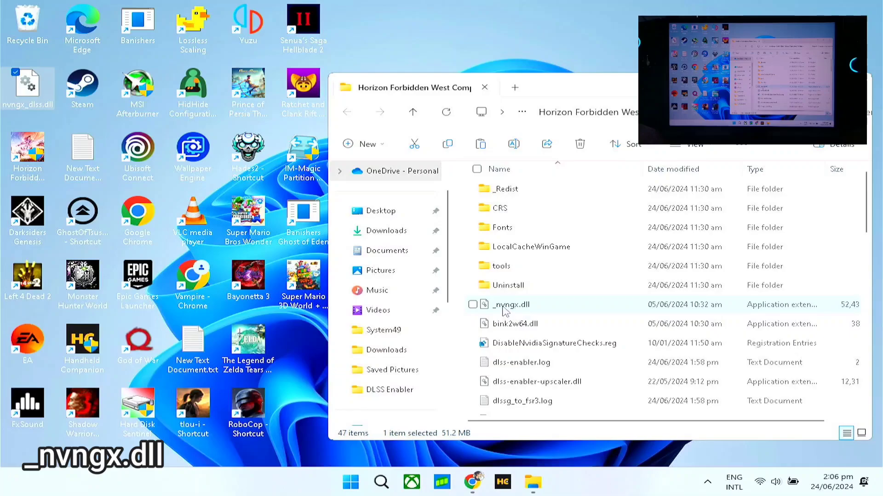
- Rename the desktop nvngx_dlss.dll to _nvngx.dll, copying the name from the game's file
{"action": "left_click", "coordinate": [505, 312]}
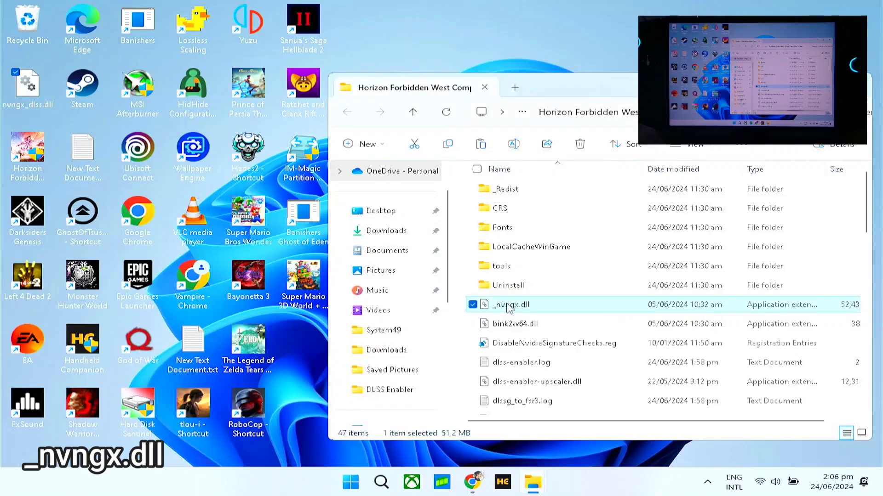
{"action": "left_click", "coordinate": [507, 306]}
{"action": "left_click_drag", "start_coordinate": [533, 304], "coordinate": [492, 313]}
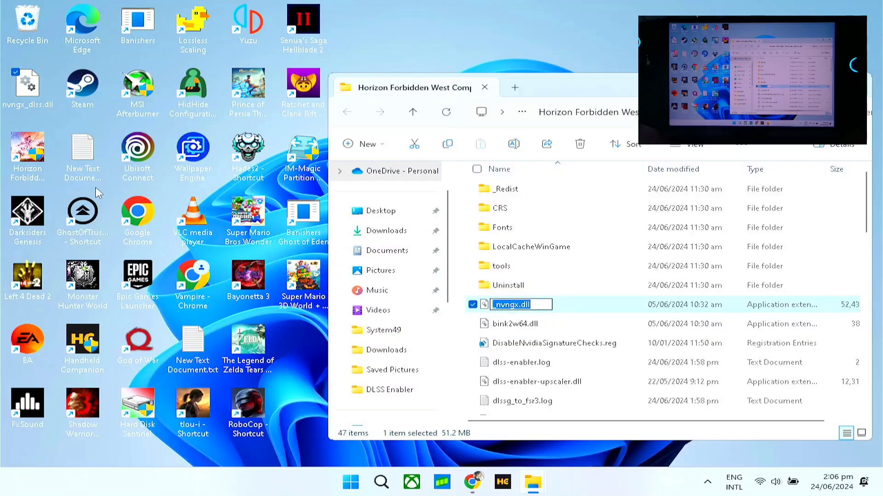
{"action": "left_click", "coordinate": [28, 107]}
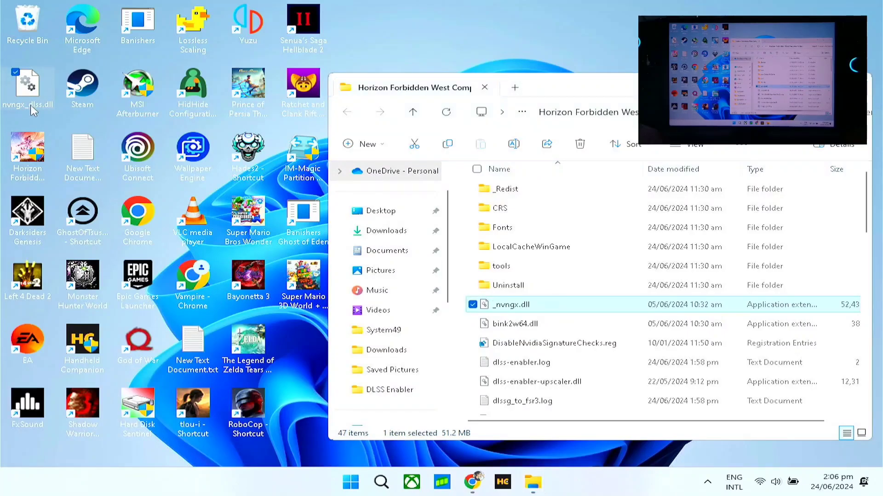
{"action": "left_click", "coordinate": [32, 107]}
{"action": "left_click_drag", "start_coordinate": [2, 105], "coordinate": [48, 106]}
{"action": "key", "text": "ctrl+v"}
{"action": "key", "text": "Return"}
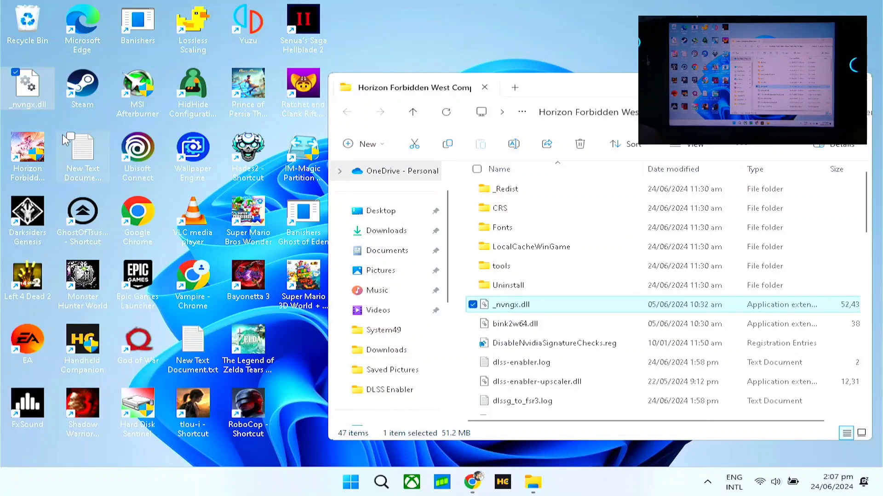
- Copy _nvngx.dll into the game folder, replacing the existing file
{"action": "right_click", "coordinate": [42, 95]}
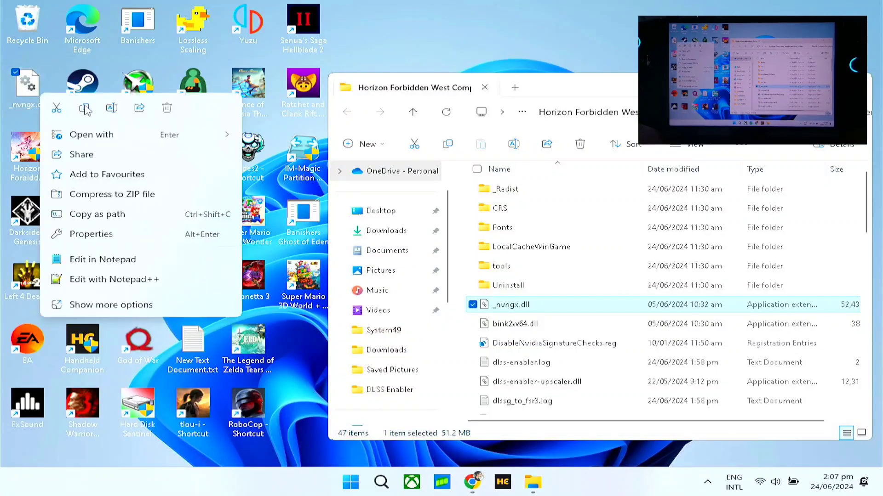
{"action": "left_click", "coordinate": [85, 109]}
{"action": "key", "text": "ctrl+v"}
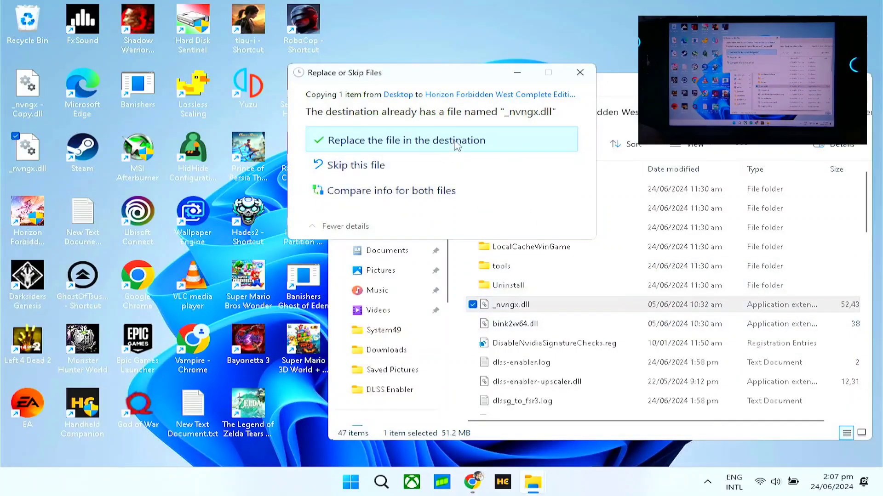
{"action": "left_click", "coordinate": [456, 144]}
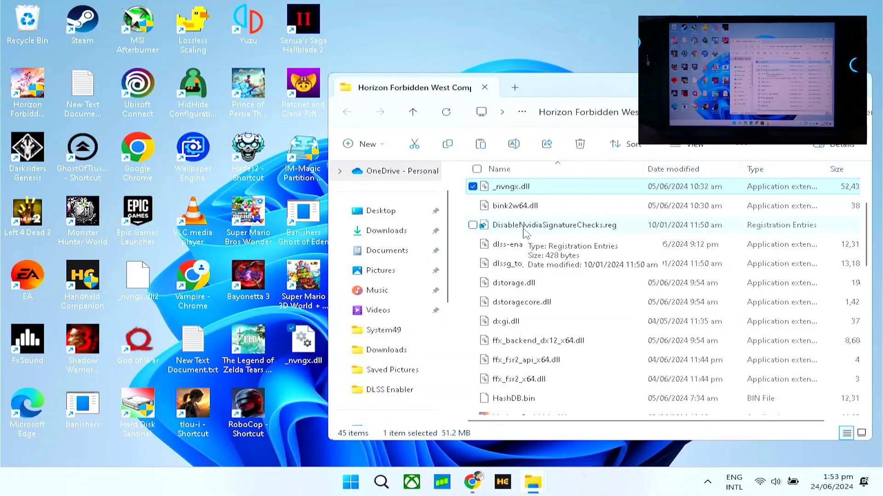
- Merge DisableNvidiaSignatureChecks.reg into the registry, confirm the prompts, and close the game folder window
{"action": "double_click", "coordinate": [581, 227]}
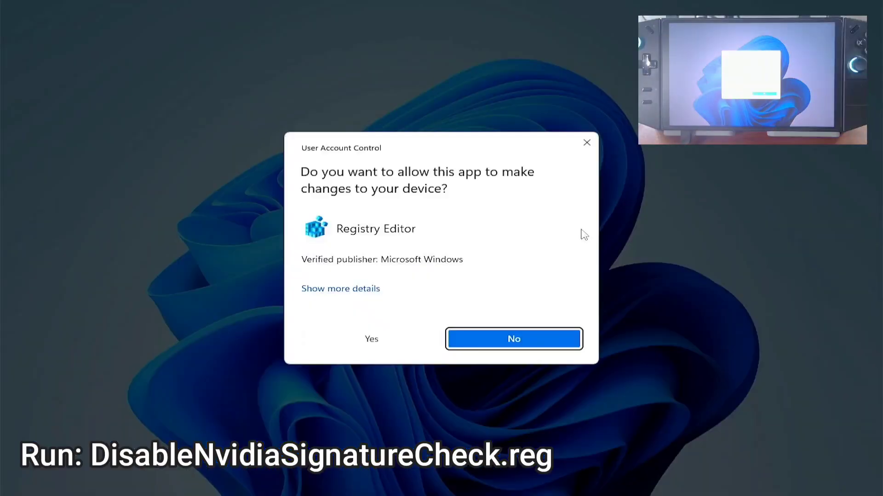
{"action": "left_click", "coordinate": [365, 338]}
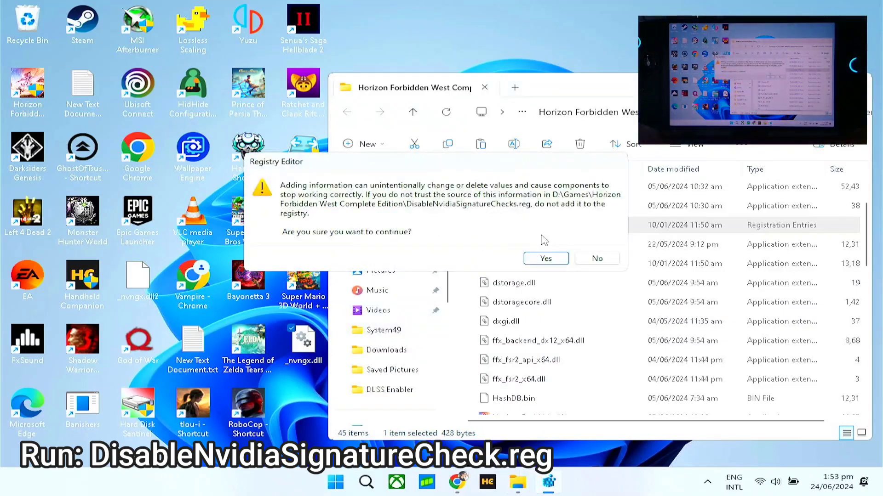
{"action": "left_click", "coordinate": [547, 259]}
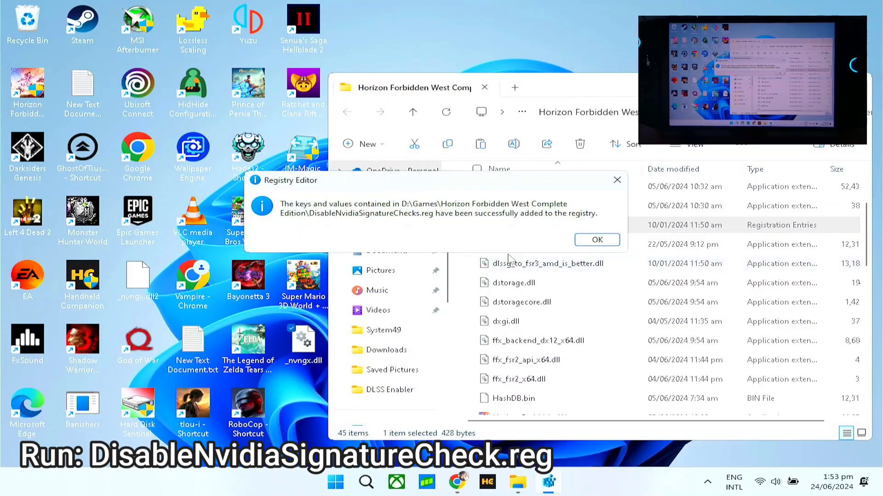
{"action": "left_click", "coordinate": [608, 241]}
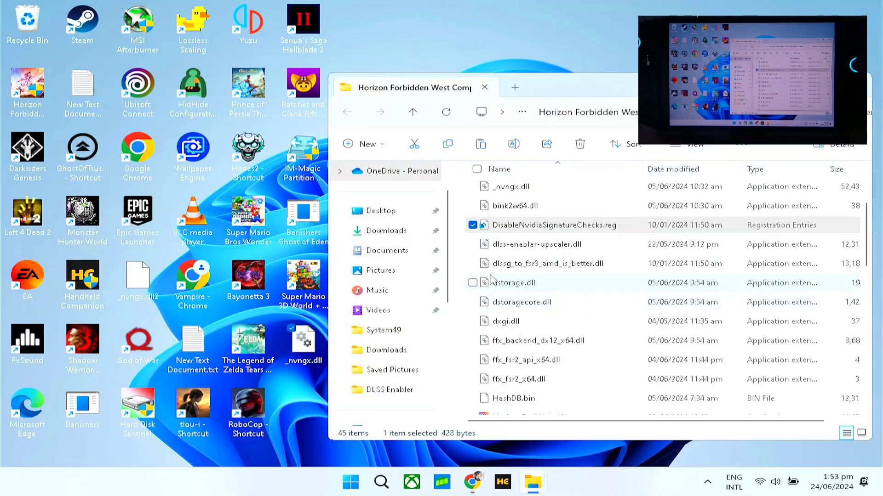
{"action": "left_click", "coordinate": [868, 87]}
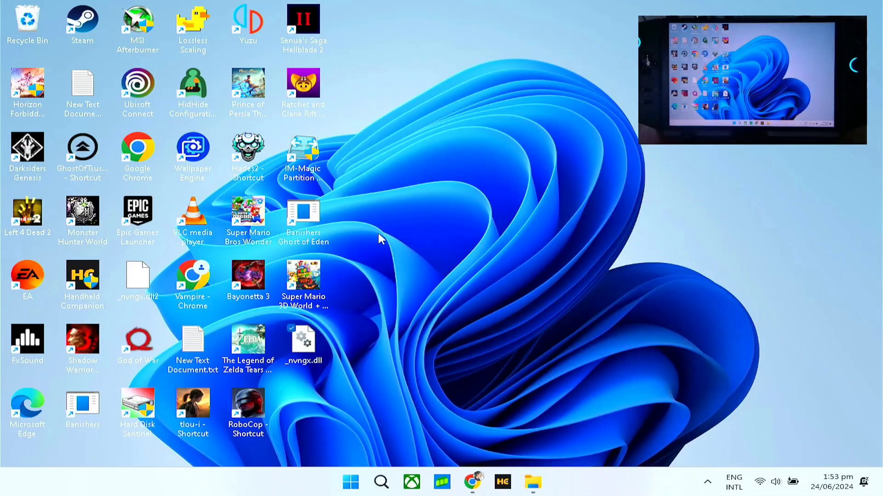
- Launch Horizon Forbidden West from the desktop shortcut and dismiss the graphics card and driver warnings
{"action": "left_click", "coordinate": [29, 107]}
{"action": "double_click", "coordinate": [29, 107]}
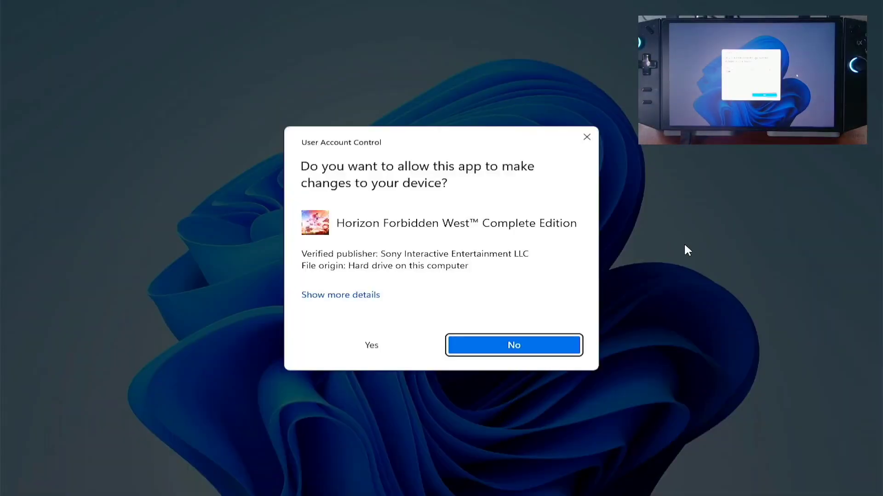
{"action": "left_click", "coordinate": [400, 347]}
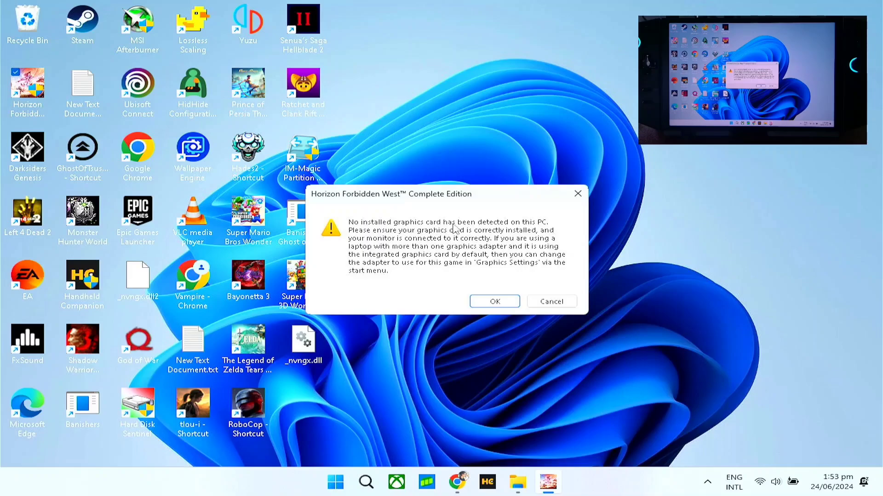
{"action": "left_click", "coordinate": [487, 302]}
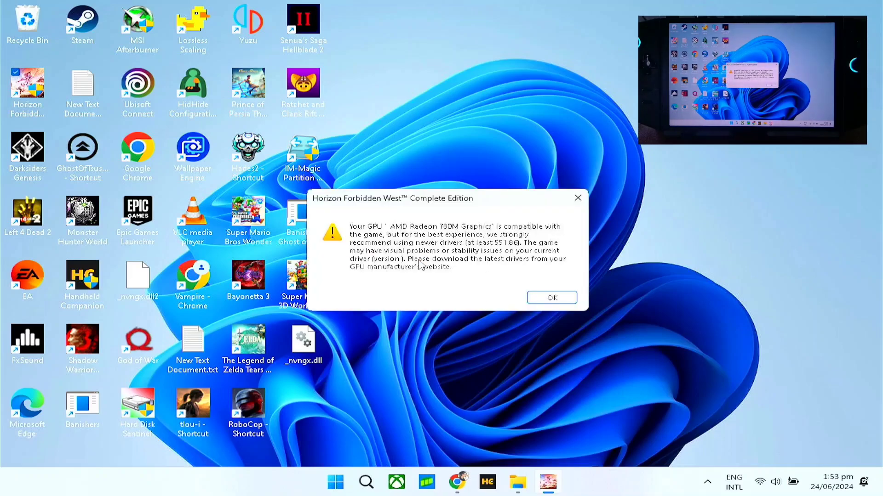
{"action": "left_click", "coordinate": [567, 299]}
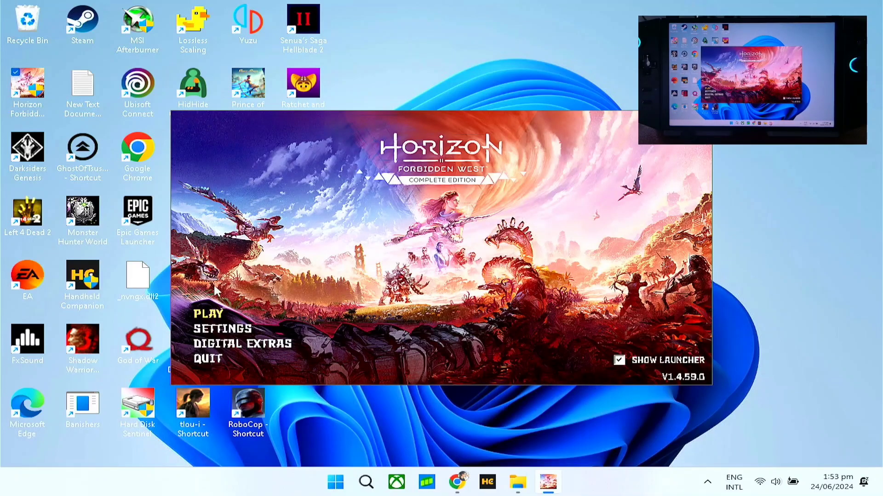
- Review the launcher's display and graphics settings, leave DLSS Frame Generation unticked, and apply them
{"action": "left_click", "coordinate": [221, 329]}
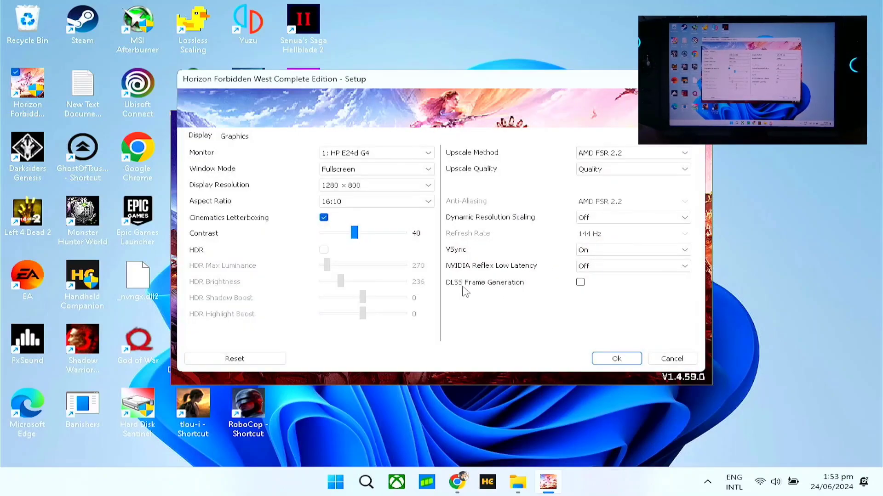
{"action": "left_click", "coordinate": [580, 282]}
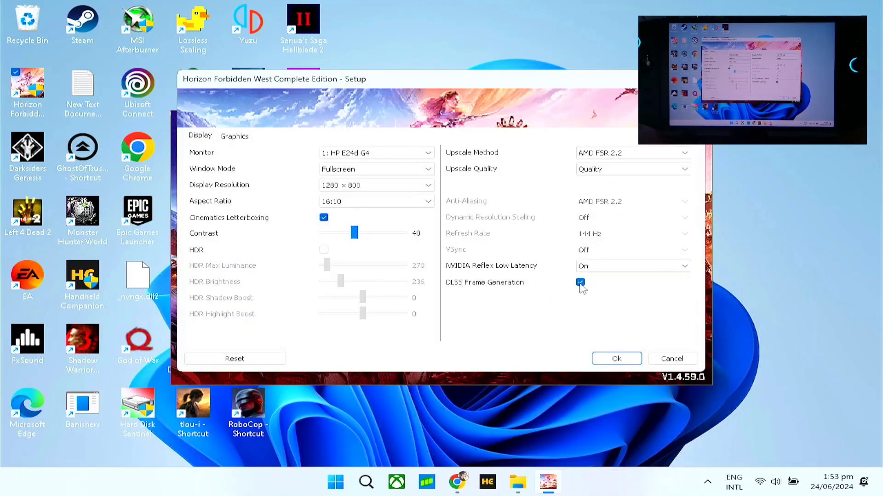
{"action": "left_click", "coordinate": [581, 283]}
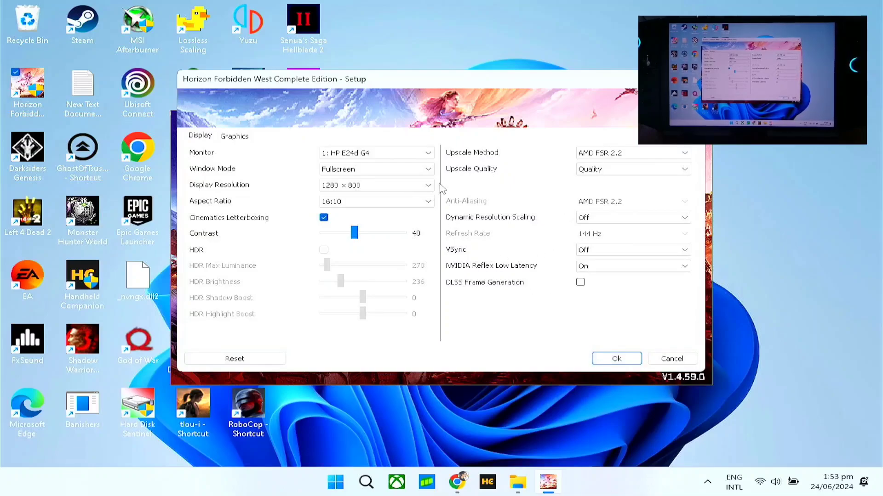
{"action": "left_click", "coordinate": [241, 138]}
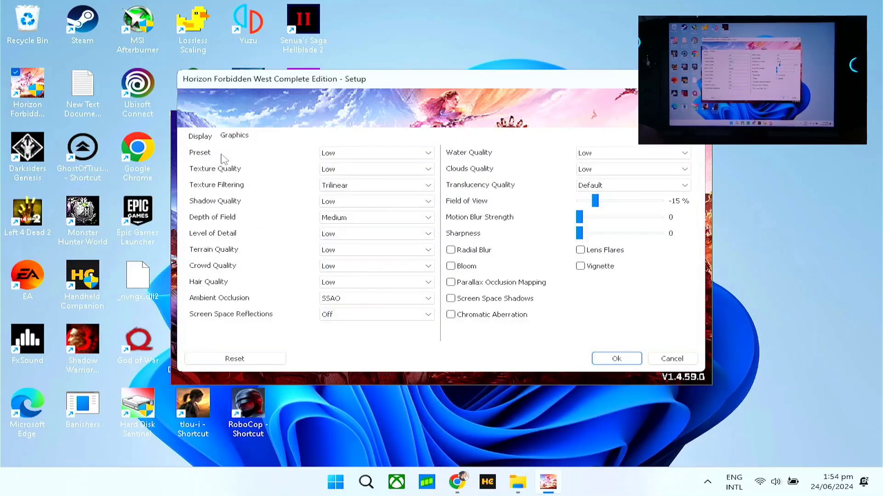
{"action": "left_click", "coordinate": [200, 137]}
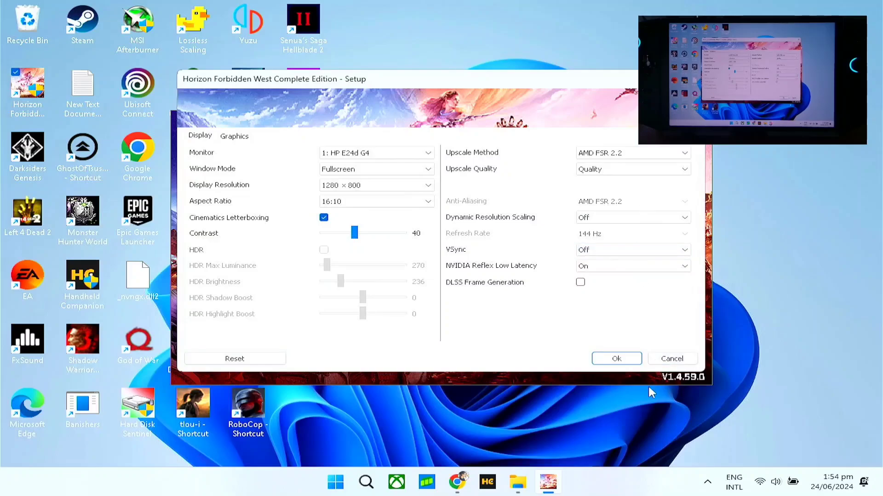
{"action": "left_click", "coordinate": [616, 359]}
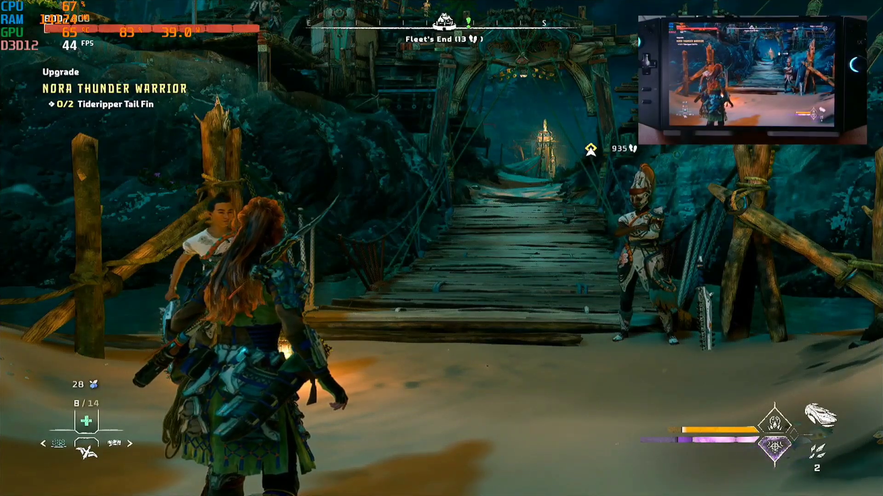
- Cycle Aloy's weapons to the bow, then run her forward onto the rope bridge
{"action": "key", "text": "2"}
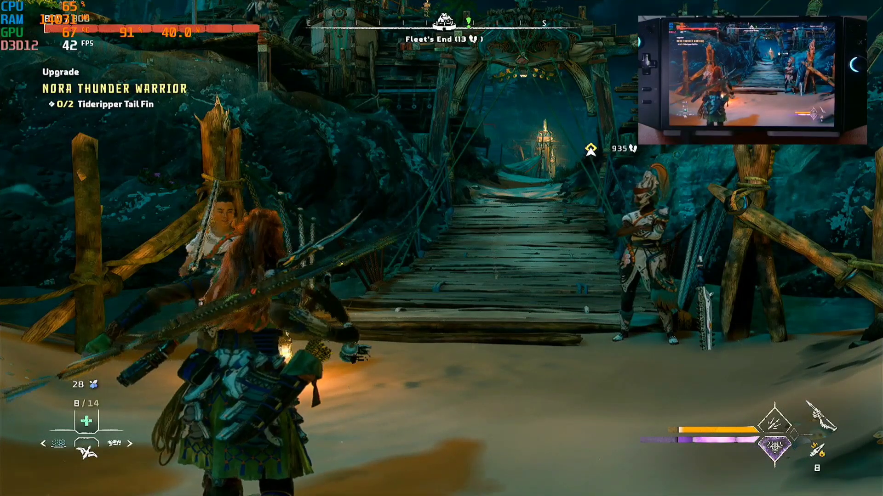
{"action": "key", "text": "3"}
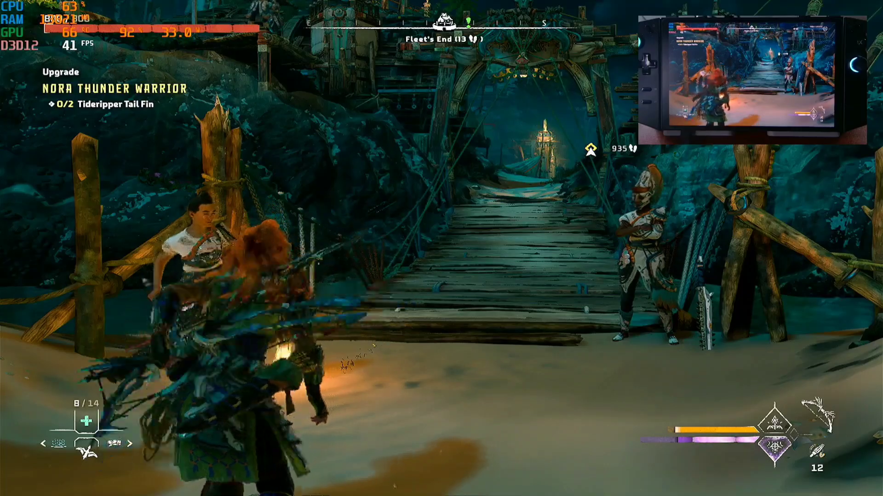
{"action": "key", "text": "w"}
{"action": "key", "text": "w"}
{"action": "key", "text": "w"}
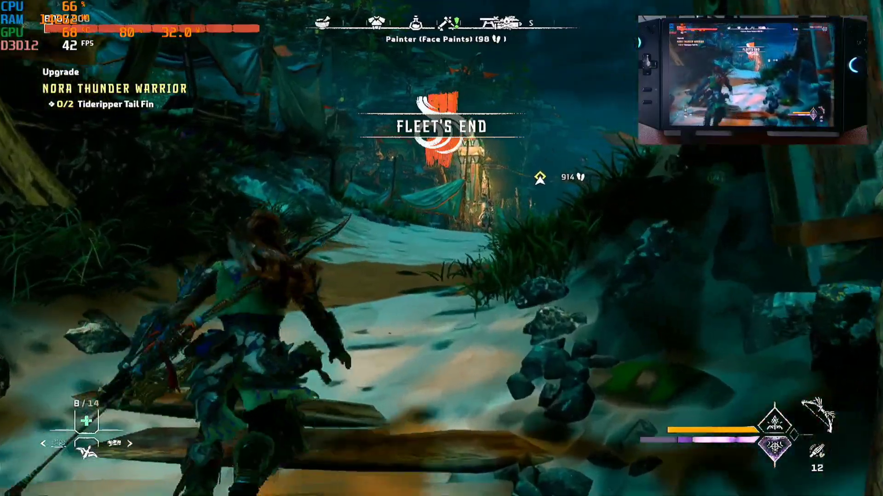